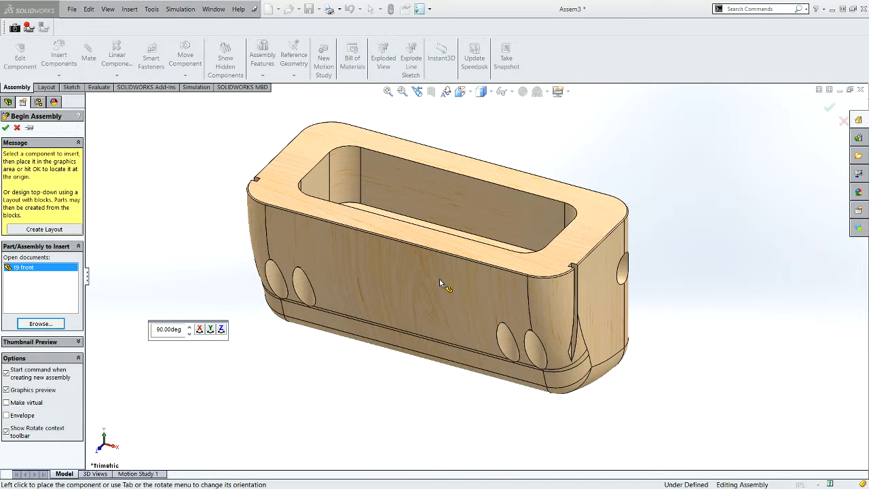
# Rotate the t9 front part in 90° increments about X and Y, and place it at the assembly origin
pyautogui.rightClick(441, 282)
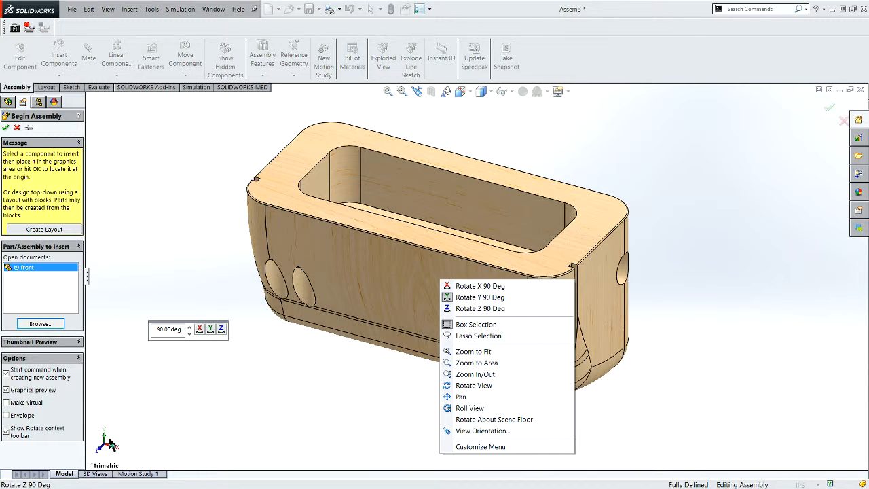
pyautogui.click(472, 286)
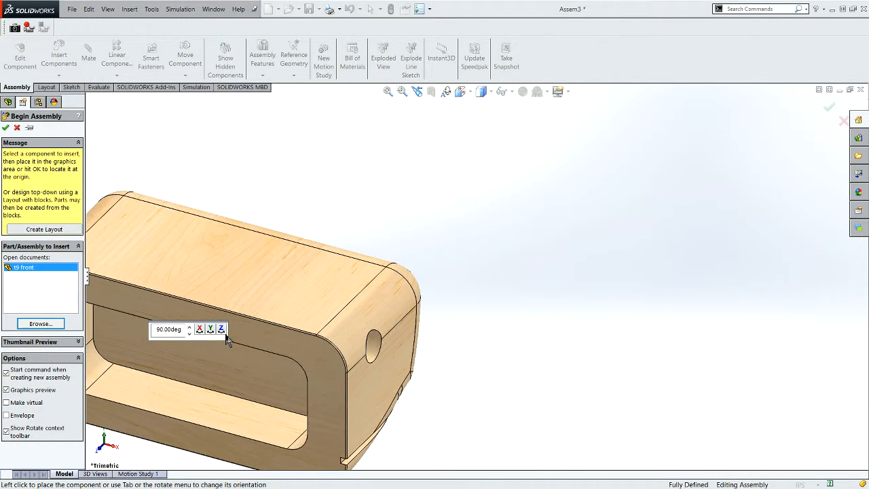
pyautogui.click(212, 330)
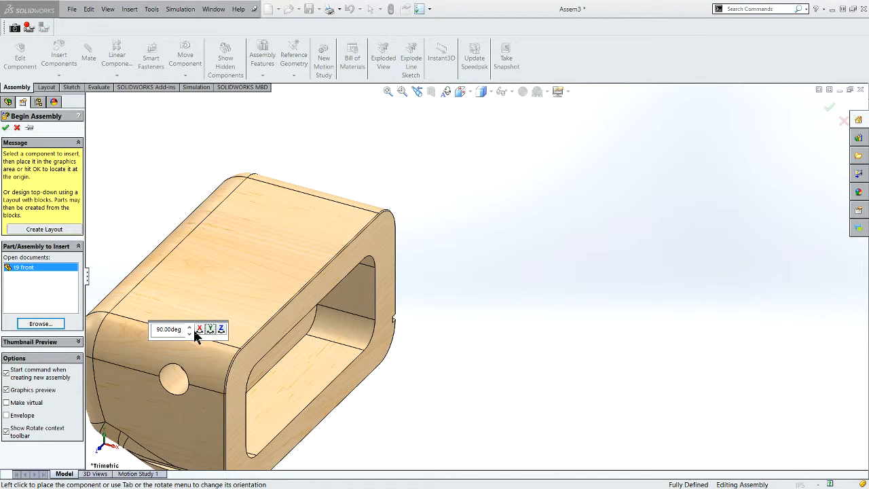
pyautogui.click(199, 330)
pyautogui.click(198, 330)
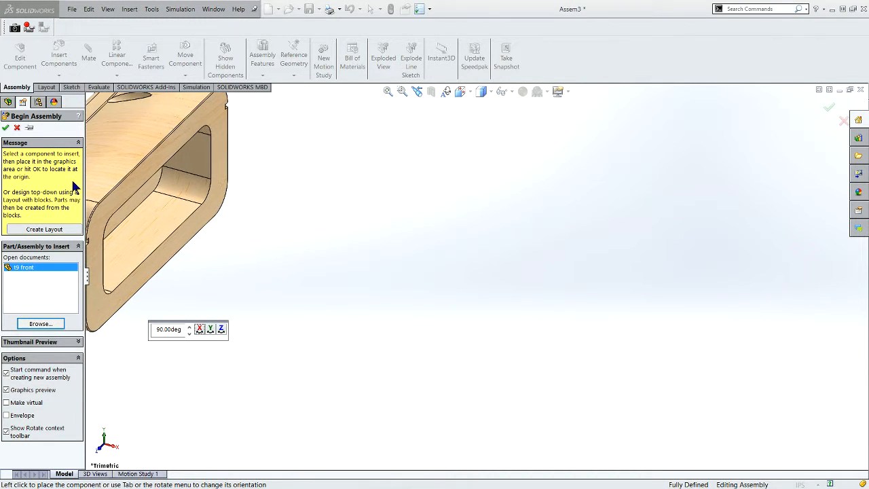
pyautogui.click(5, 129)
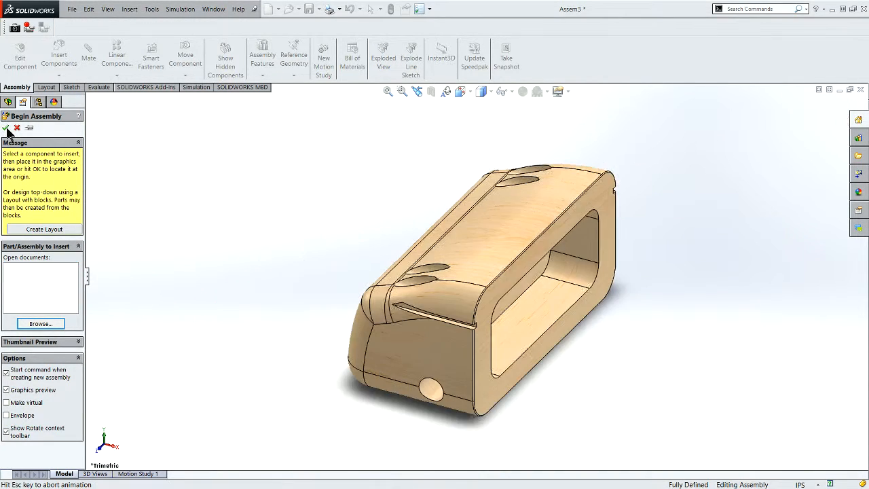
# Insert the t9 axle part in the open space beside the front block and add a second copy below it
pyautogui.scroll(1, 444, 351)
pyautogui.moveTo(443, 353); pyautogui.dragTo(385, 314, button='middle')
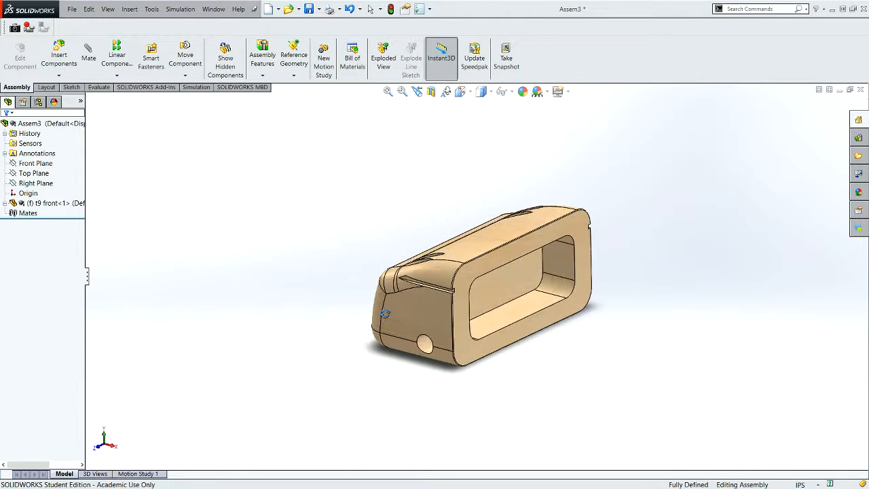
pyautogui.click(60, 58)
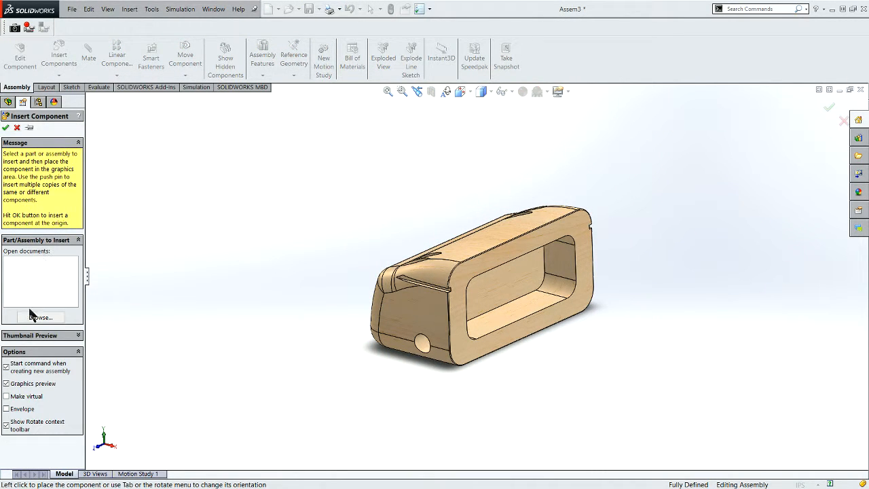
pyautogui.click(36, 316)
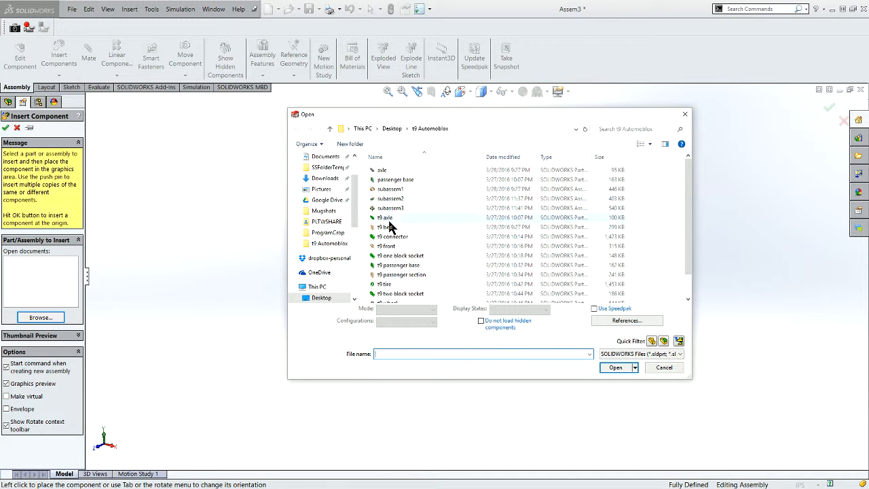
pyautogui.click(390, 218)
pyautogui.click(627, 368)
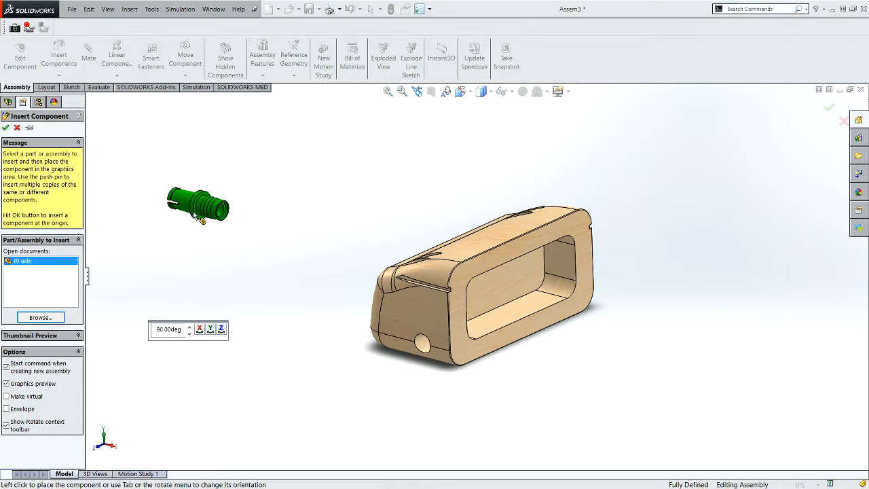
pyautogui.click(202, 218)
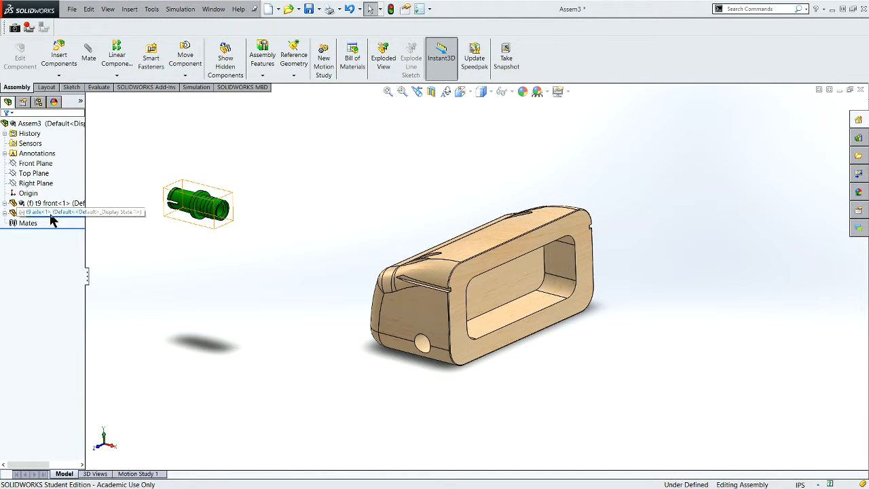
pyautogui.keyDown('ctrl'); pyautogui.moveTo(33, 216); pyautogui.dragTo(170, 253); pyautogui.keyUp('ctrl')
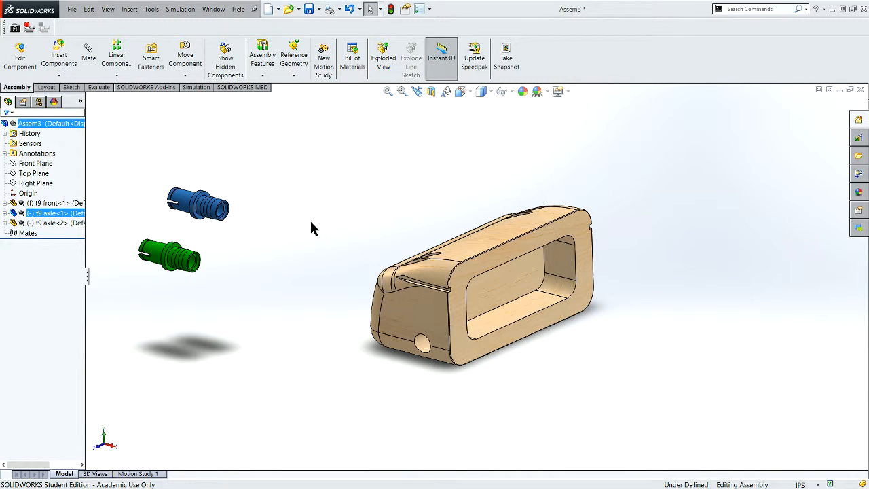
pyautogui.click(325, 192)
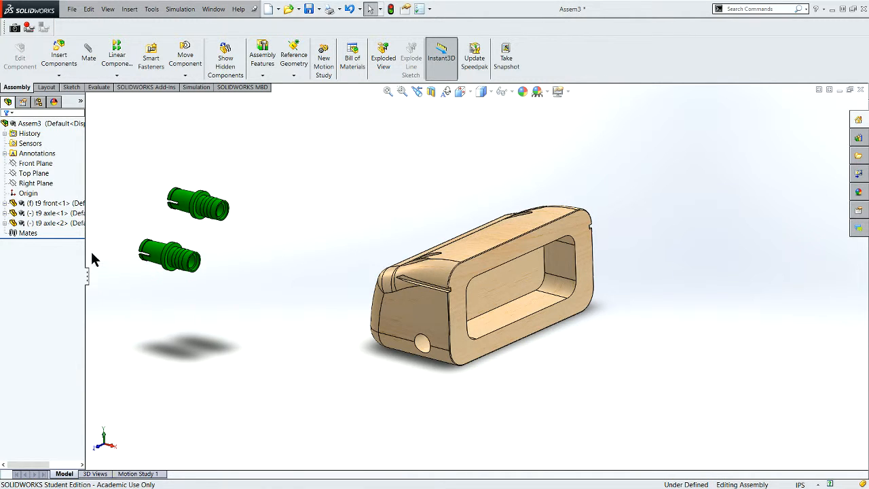
# Insert the t9 two block socket part into the open space above the front block
pyautogui.click(67, 76)
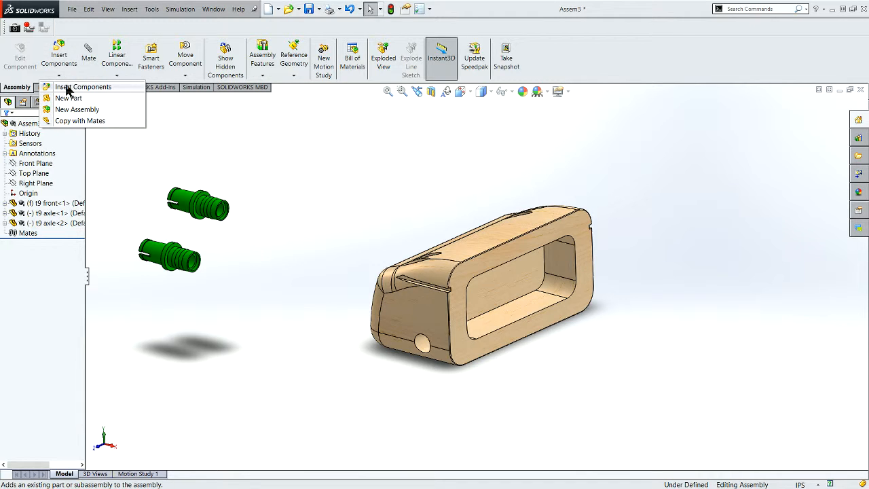
pyautogui.click(68, 87)
pyautogui.click(41, 318)
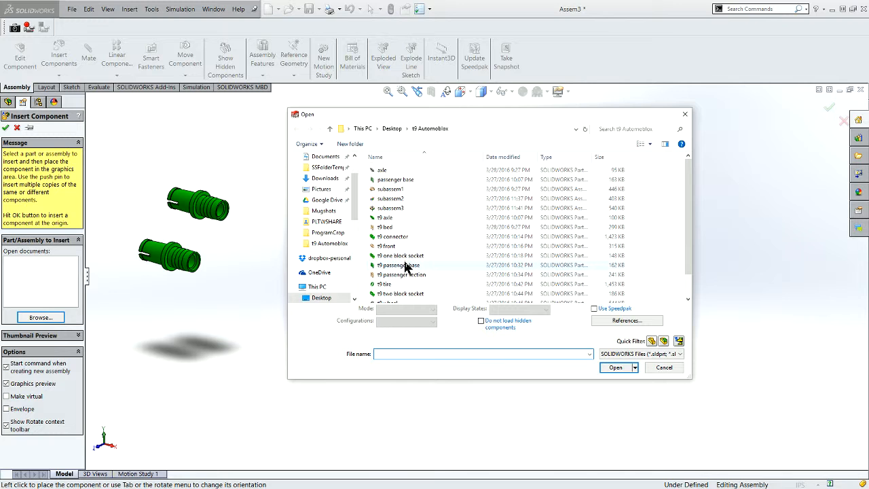
pyautogui.scroll(-1, 406, 267)
pyautogui.click(406, 269)
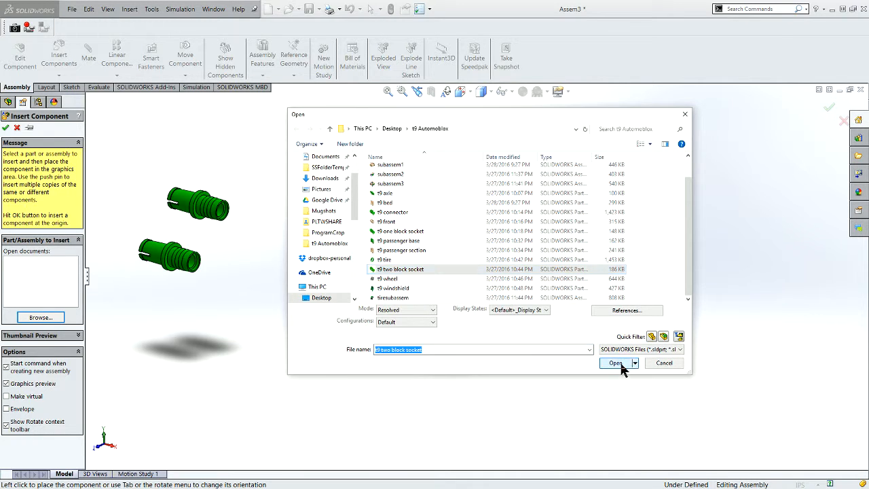
pyautogui.click(620, 364)
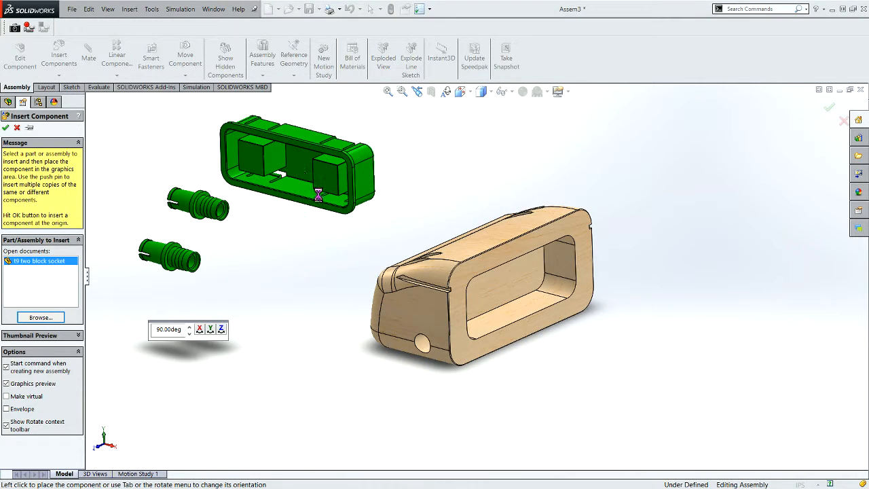
pyautogui.click(318, 197)
# Turn on the display of temporary axes in the assembly
pyautogui.moveTo(313, 231); pyautogui.dragTo(319, 269, button='middle')
pyautogui.scroll(-3, 157, 169)
pyautogui.scroll(1, 158, 168)
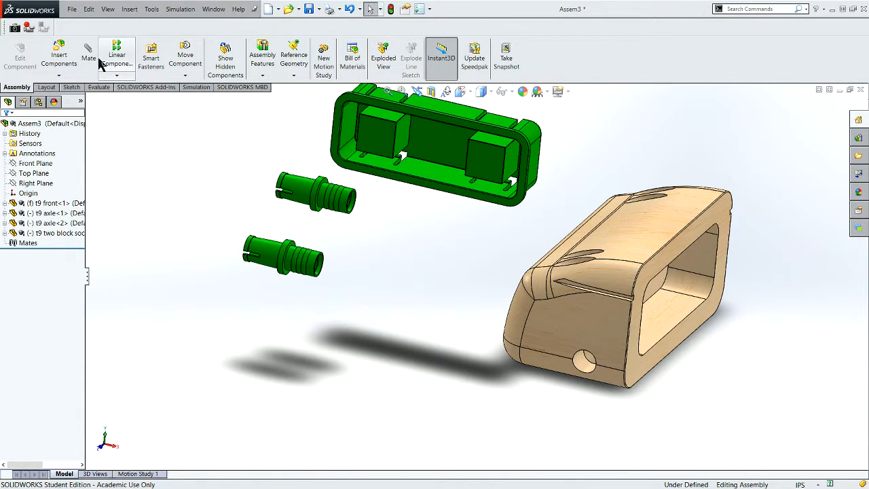
pyautogui.click(108, 13)
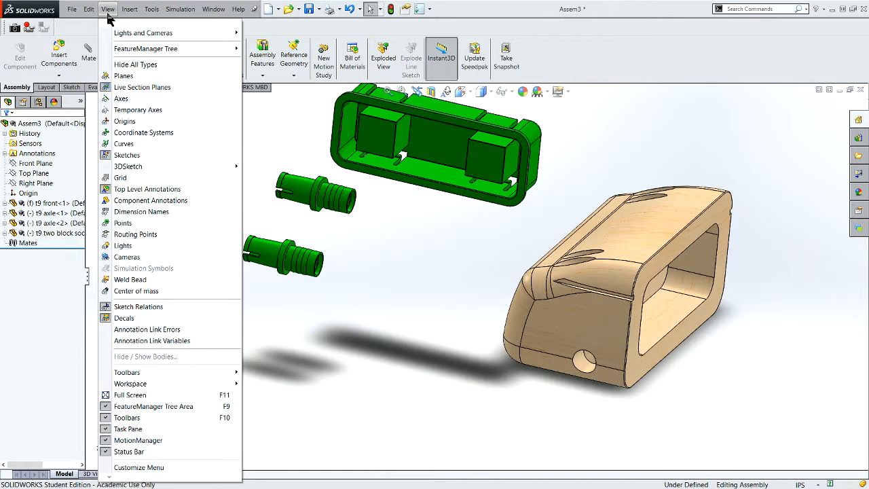
pyautogui.click(122, 110)
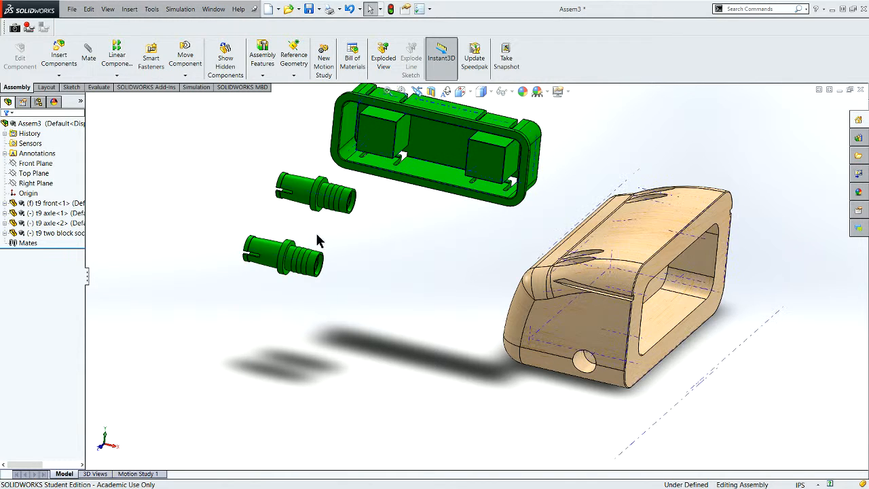
# Mate the upper axle's axis coincident with the front block's side hole axis, flipping the alignment so the ribbed end faces the hole
pyautogui.scroll(-3, 340, 241)
pyautogui.scroll(3, 435, 215)
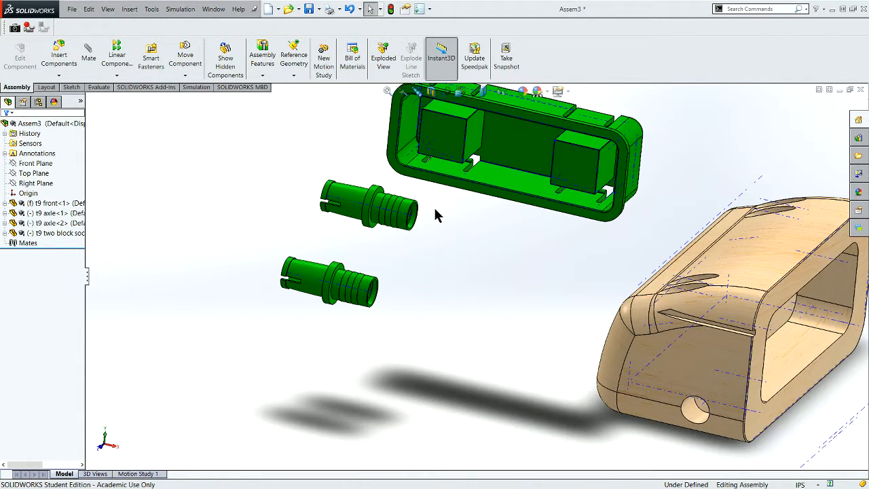
pyautogui.scroll(-1, 434, 215)
pyautogui.scroll(-3, 434, 216)
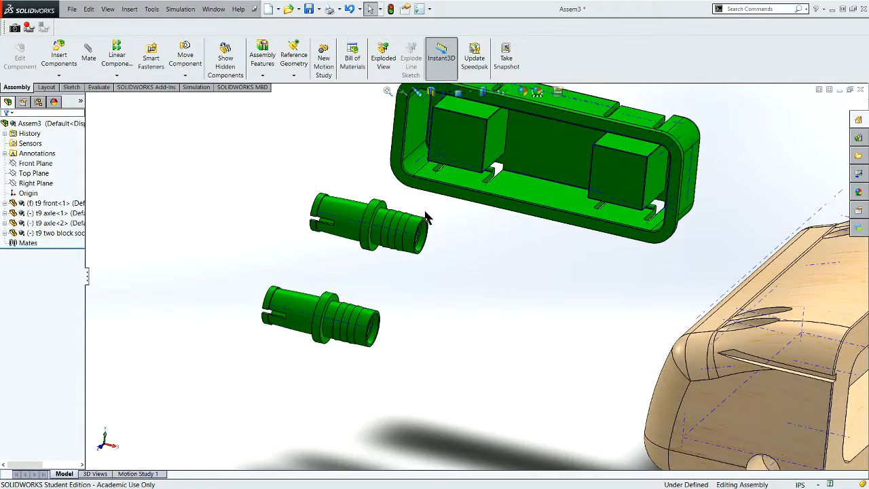
pyautogui.moveTo(476, 274); pyautogui.dragTo(444, 237, button='middle')
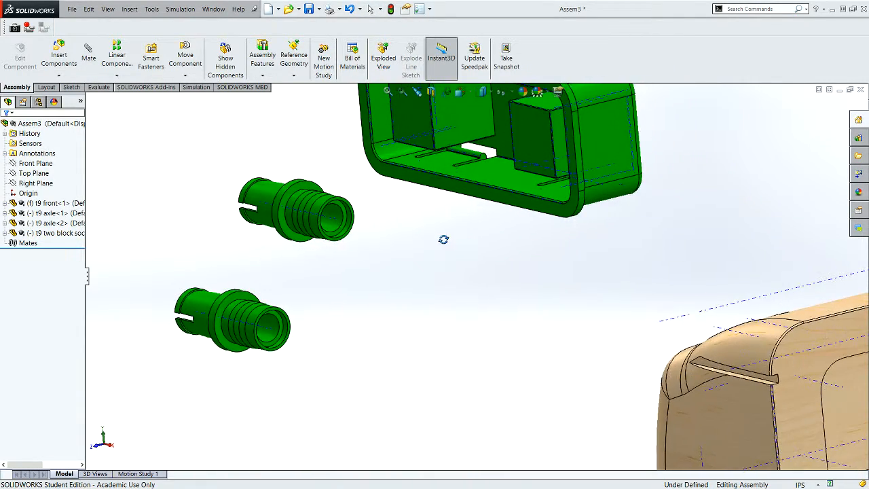
pyautogui.scroll(-3, 343, 218)
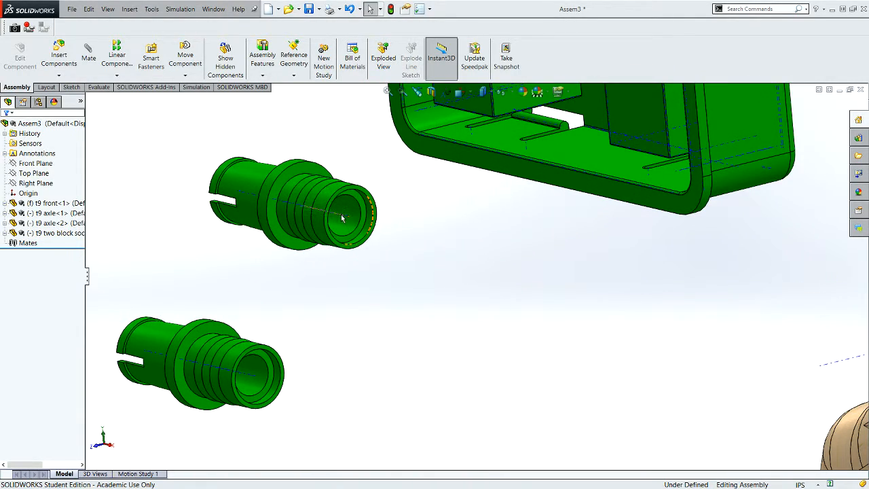
pyautogui.click(340, 214)
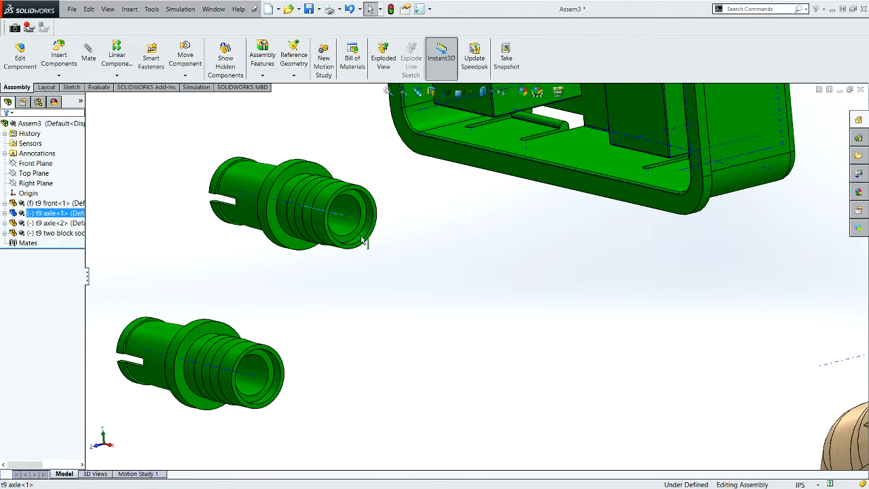
pyautogui.click(89, 51)
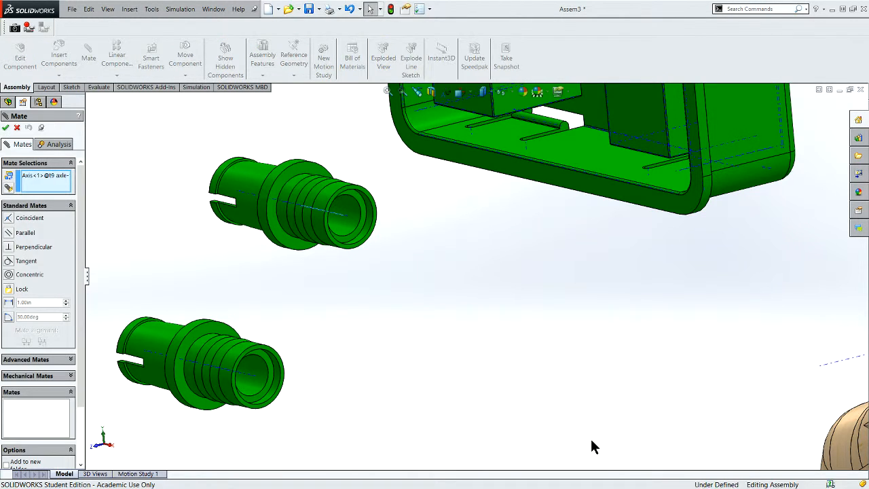
pyautogui.hotkey('ctrl', '7')
pyautogui.scroll(-6, 635, 444)
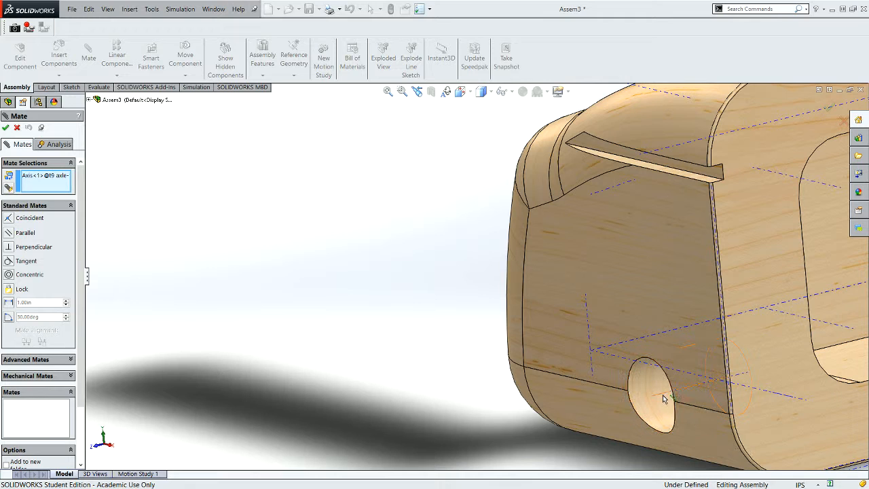
pyautogui.click(664, 399)
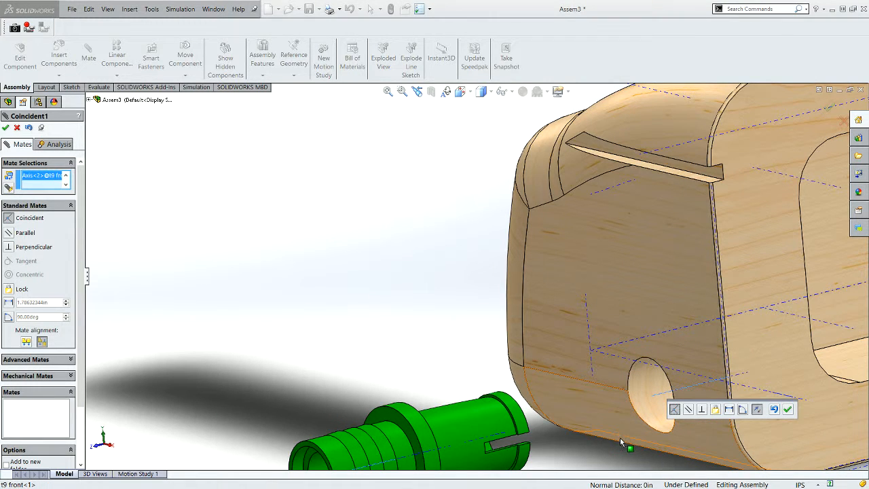
pyautogui.click(758, 410)
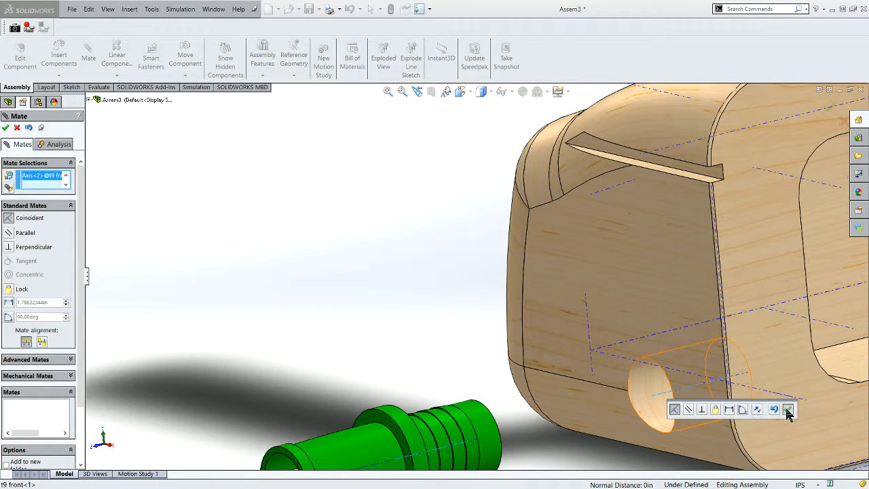
pyautogui.click(788, 410)
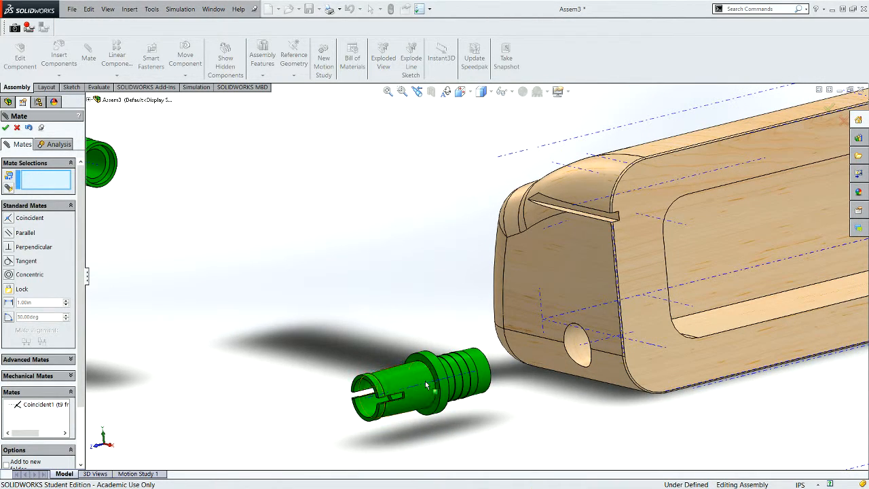
# Add a coincident mate between the axle collar's ribbed-side face and the front block's flat side face beside the hole
pyautogui.moveTo(428, 386); pyautogui.dragTo(455, 360)
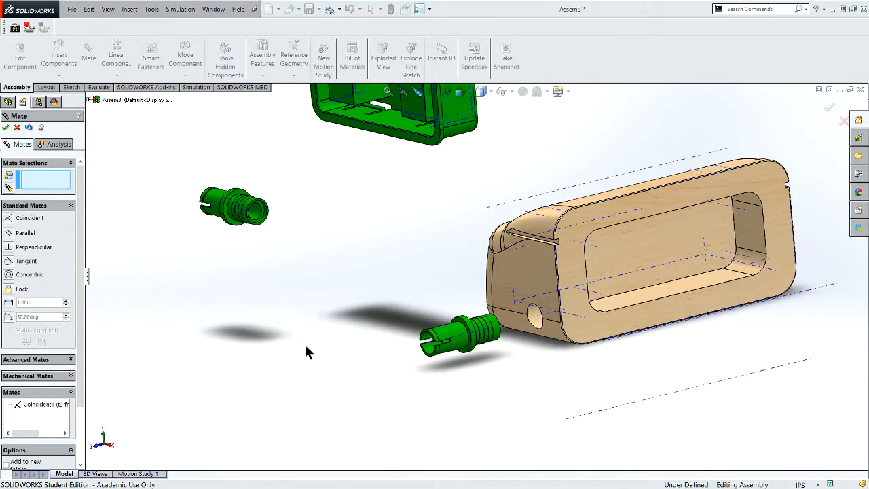
pyautogui.scroll(-3, 461, 313)
pyautogui.moveTo(546, 369); pyautogui.dragTo(493, 372, button='middle')
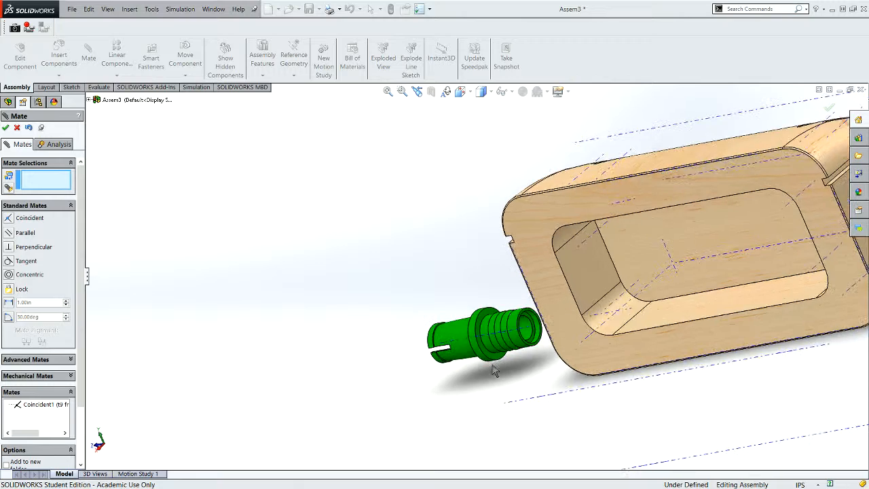
pyautogui.scroll(-2, 494, 372)
pyautogui.click(497, 350)
pyautogui.moveTo(515, 377); pyautogui.dragTo(595, 368, button='middle')
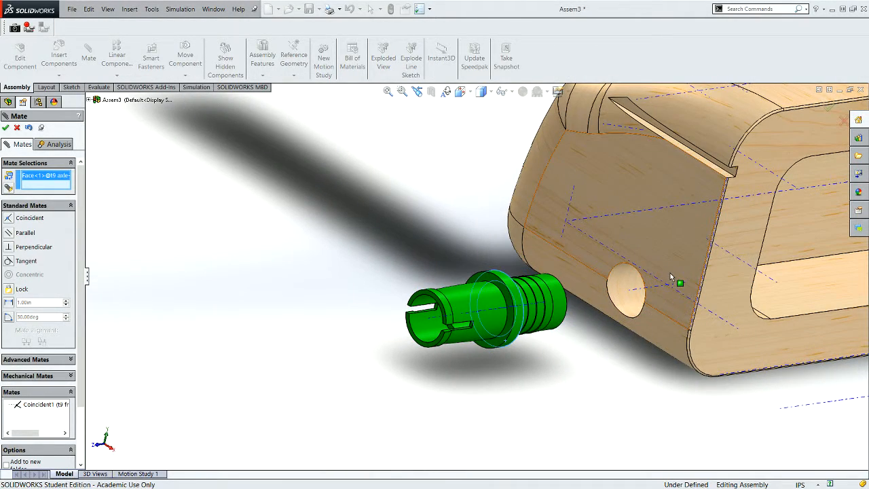
pyautogui.click(671, 278)
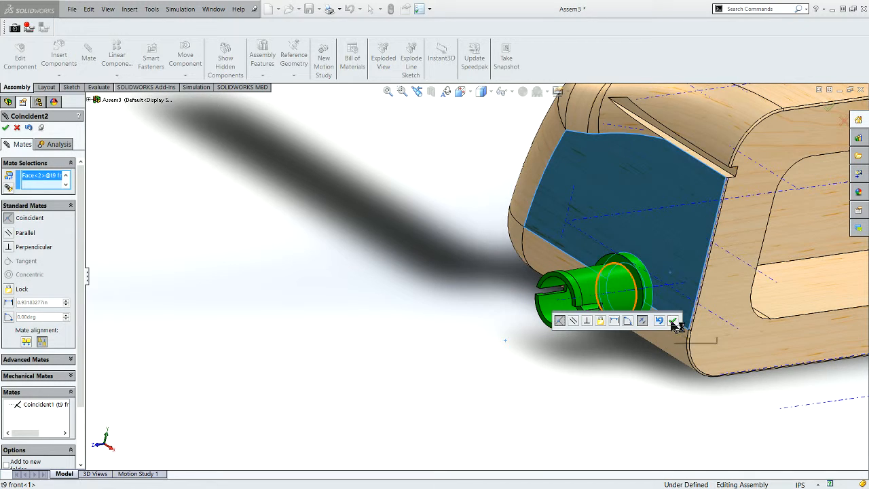
pyautogui.click(672, 321)
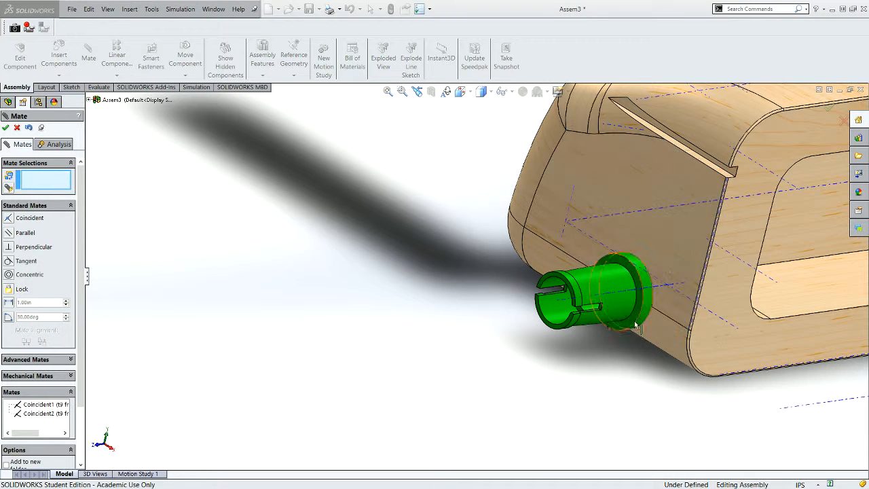
pyautogui.click(591, 298)
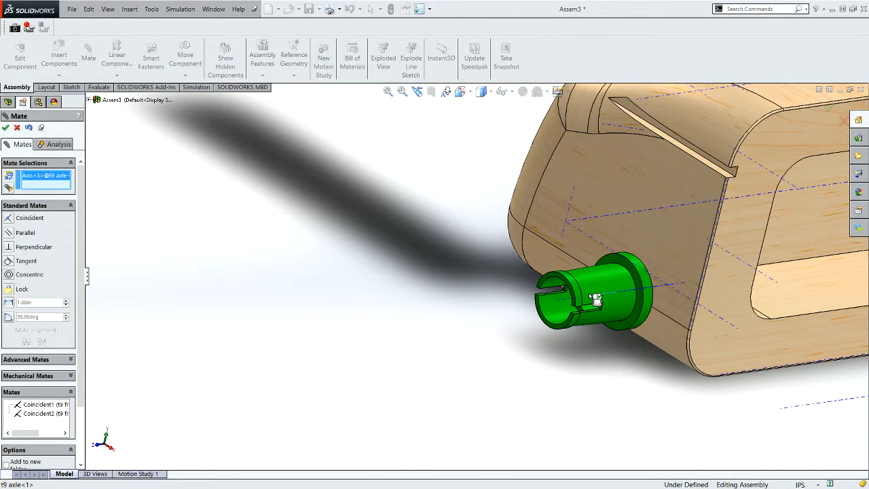
pyautogui.scroll(5, 434, 229)
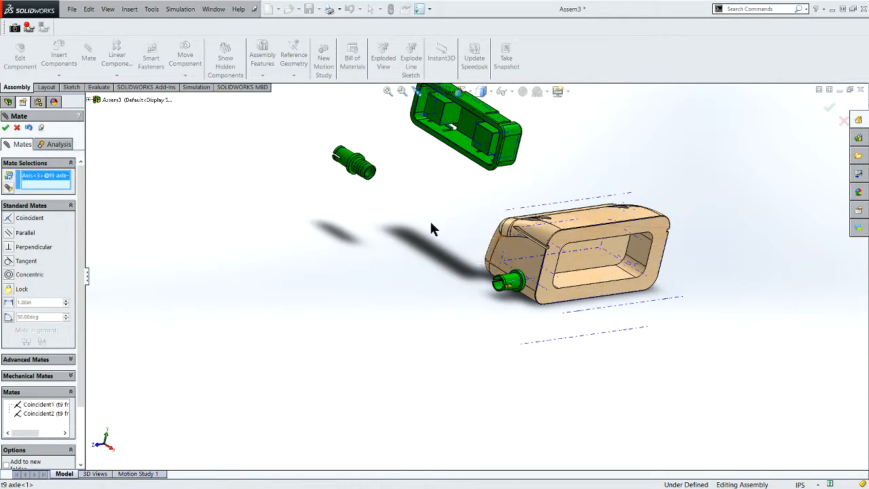
pyautogui.scroll(-3, 378, 190)
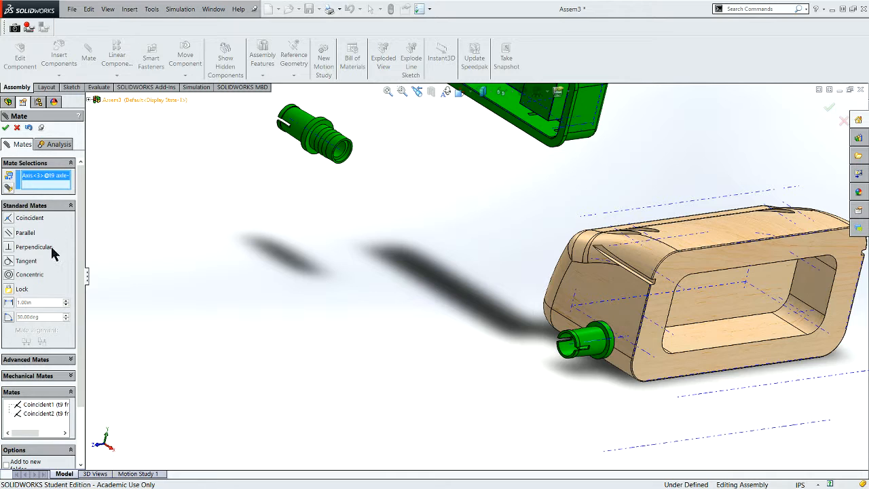
pyautogui.click(91, 99)
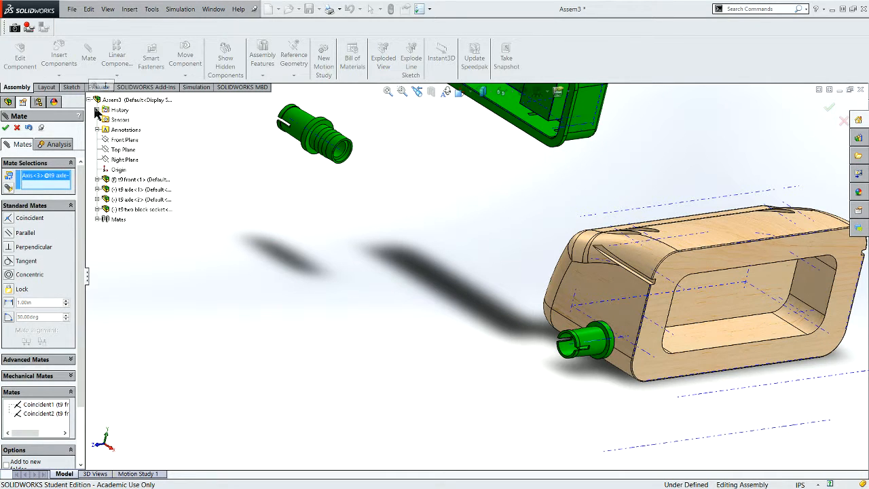
pyautogui.click(98, 190)
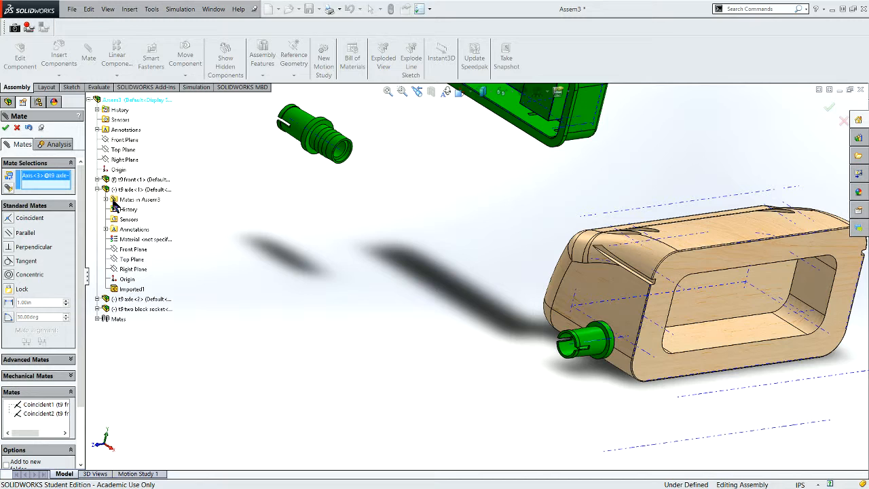
pyautogui.click(130, 259)
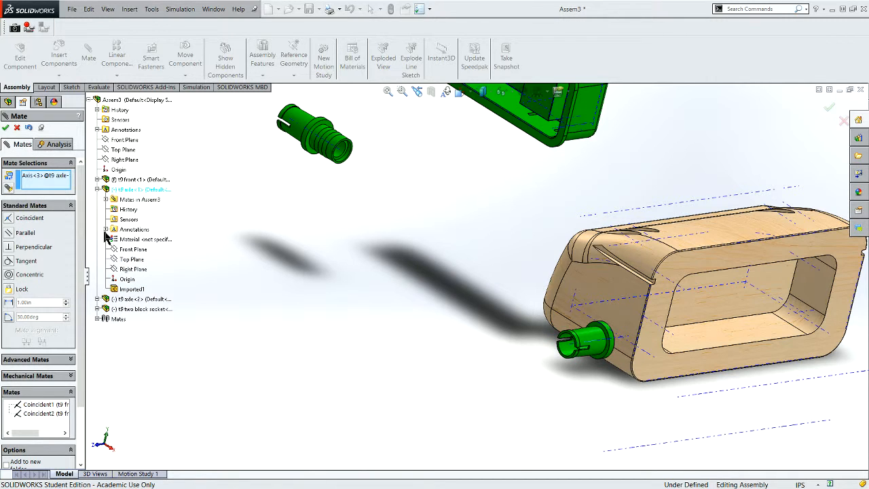
pyautogui.rightClick(126, 261)
pyautogui.click(146, 278)
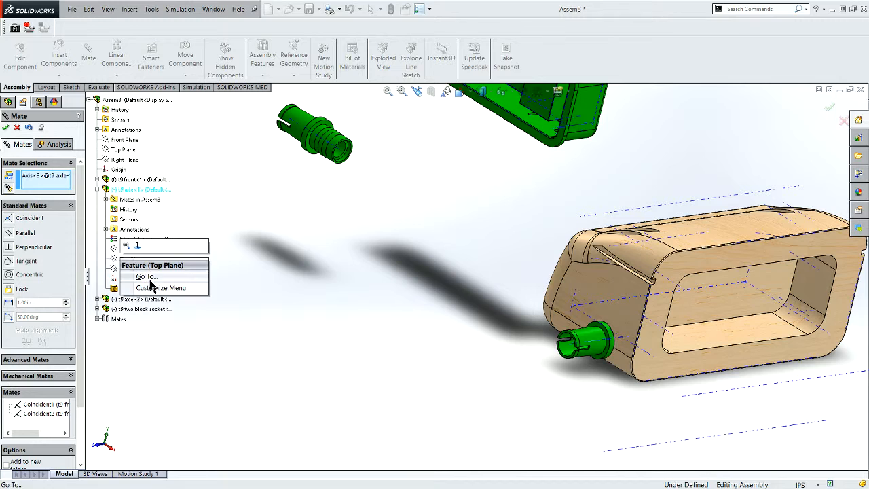
pyautogui.click(18, 129)
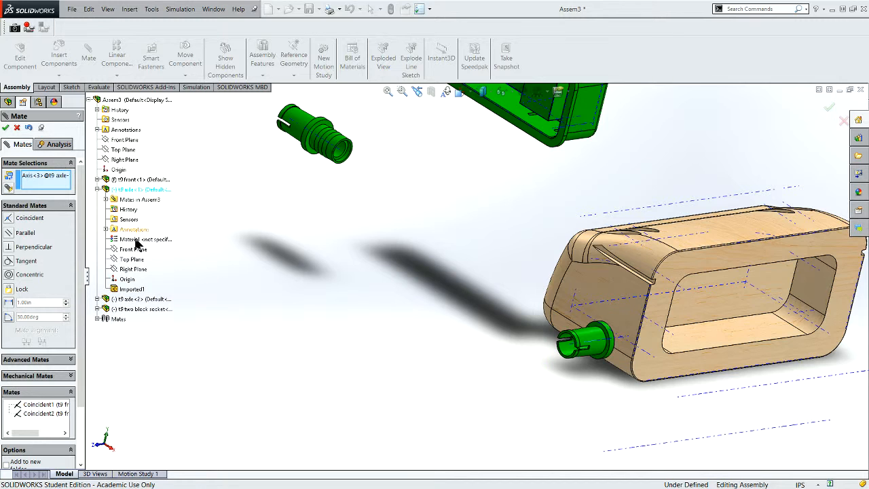
pyautogui.click(17, 128)
# Make the Top Plane of the already mated t9 axle visible
pyautogui.click(41, 284)
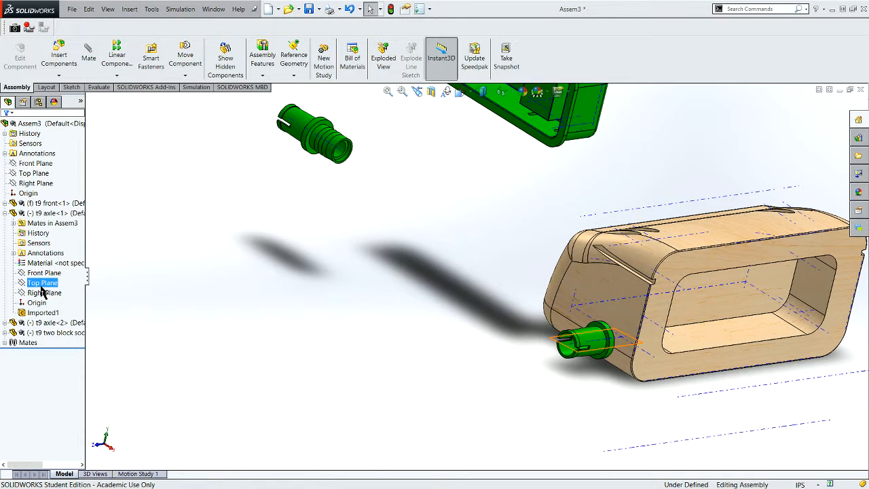
pyautogui.click(41, 294)
pyautogui.click(40, 284)
pyautogui.rightClick(42, 283)
pyautogui.click(60, 272)
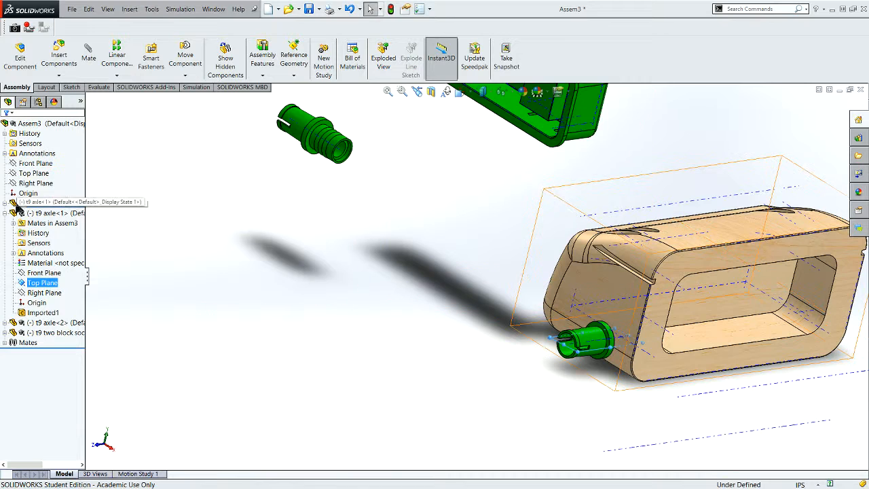
# Make the t9 front block's Front Plane visible and turn on the display of planes in the assembly
pyautogui.click(5, 203)
pyautogui.keyDown('ctrl'); pyautogui.click(40, 265); pyautogui.keyUp('ctrl')
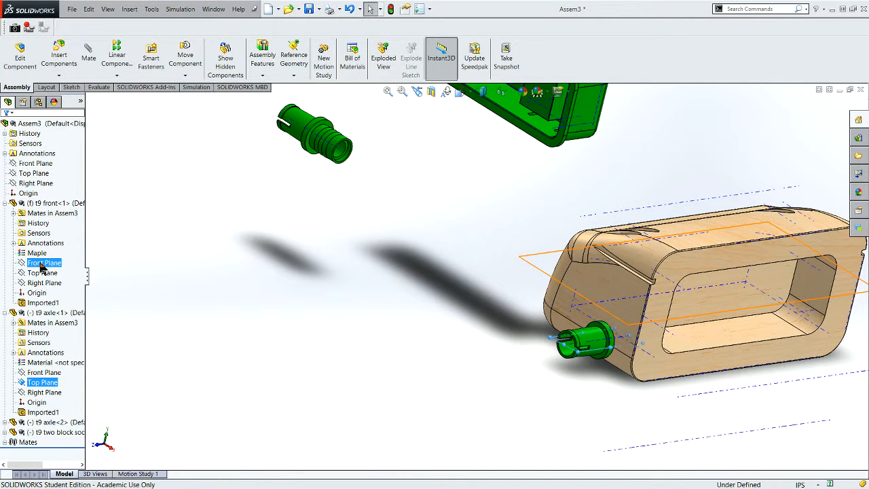
pyautogui.rightClick(42, 267)
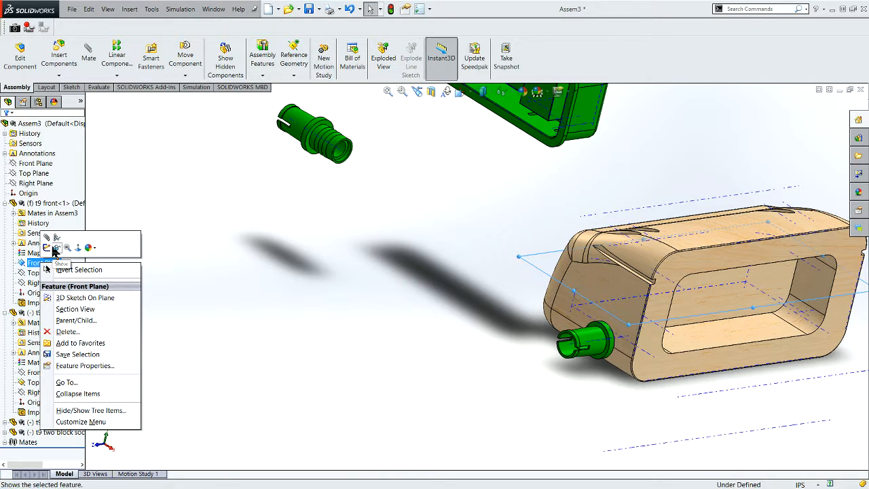
pyautogui.click(57, 249)
pyautogui.click(110, 10)
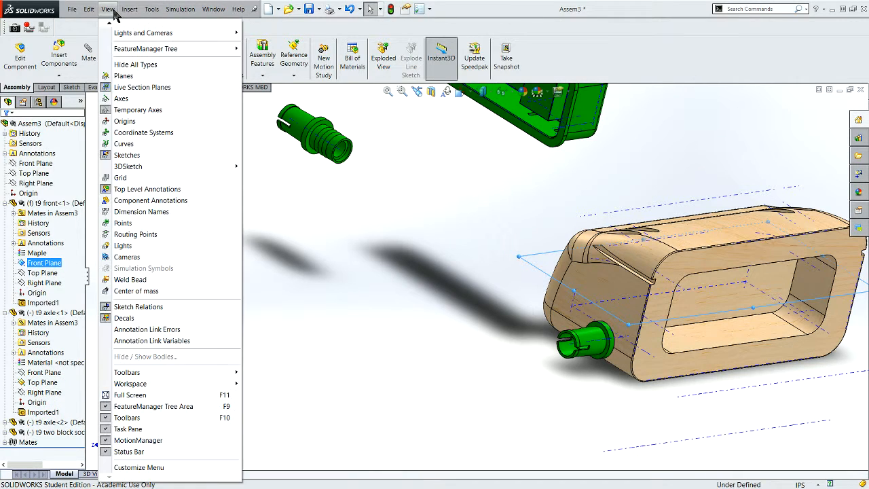
pyautogui.click(122, 76)
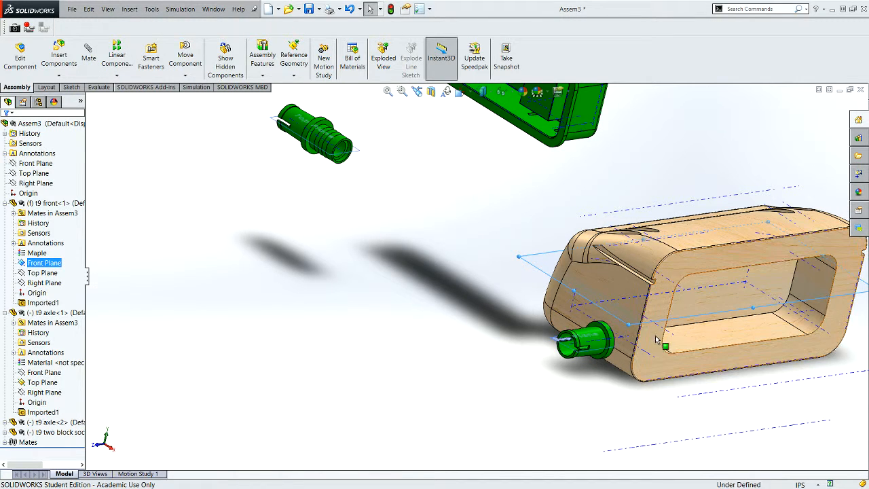
# Add a parallel mate between the mated axle's Top Plane and the front block's Front Plane
pyautogui.scroll(-4, 652, 350)
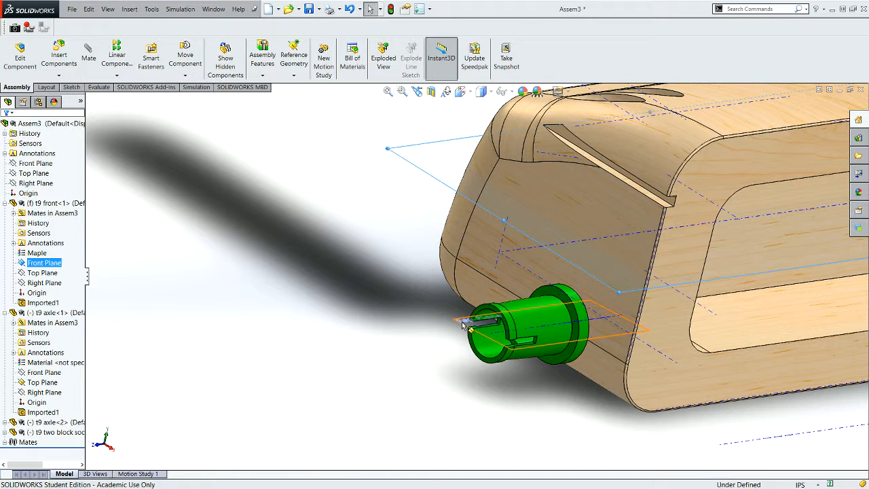
pyautogui.click(518, 347)
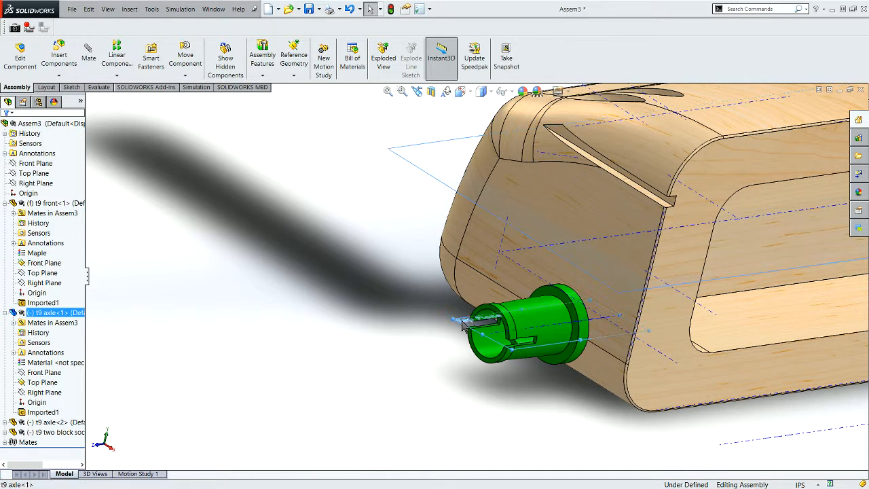
pyautogui.click(87, 50)
pyautogui.click(414, 167)
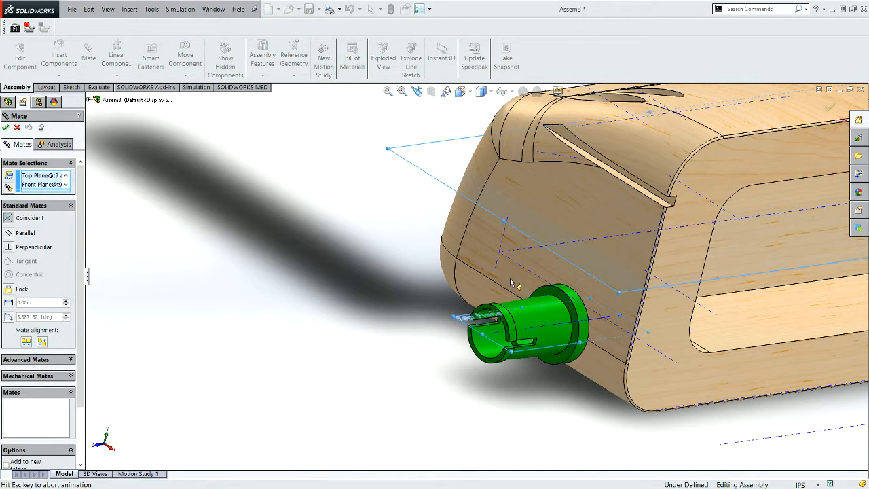
pyautogui.click(585, 277)
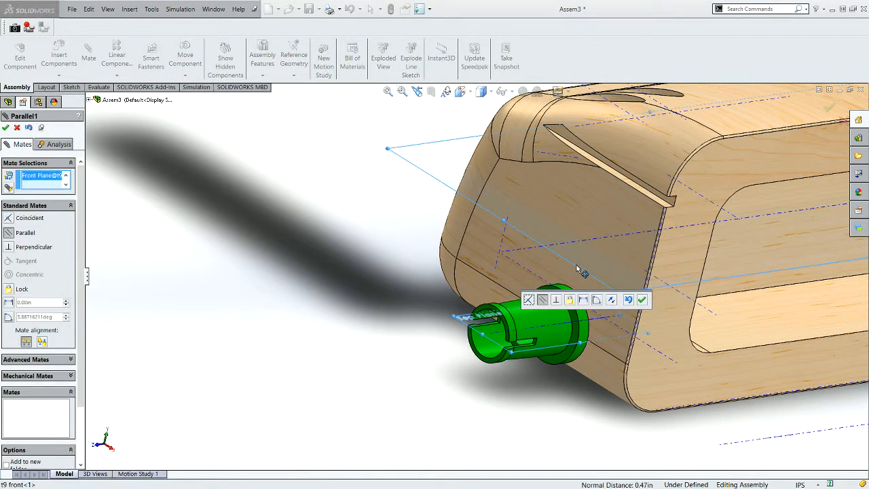
pyautogui.click(642, 300)
# Mate the second axle's axis coincident with the front block's opposite side hole axis, and move the axle out to that hole
pyautogui.scroll(5, 516, 309)
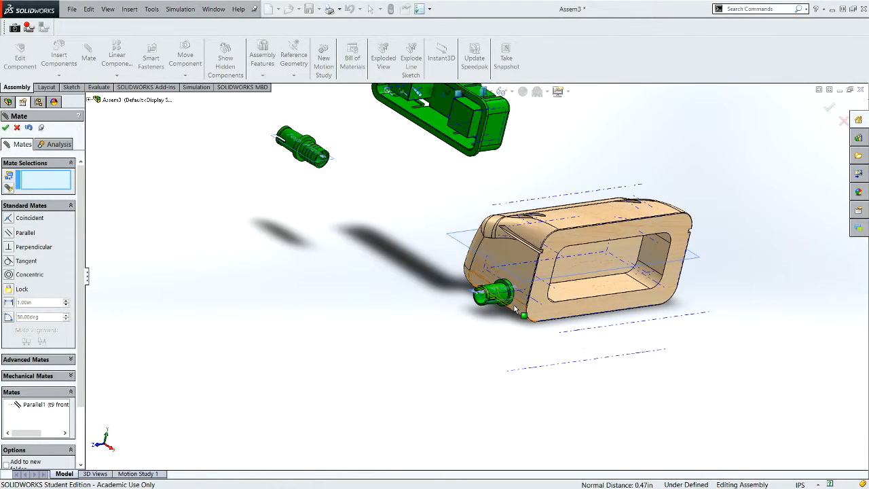
pyautogui.scroll(-3, 301, 158)
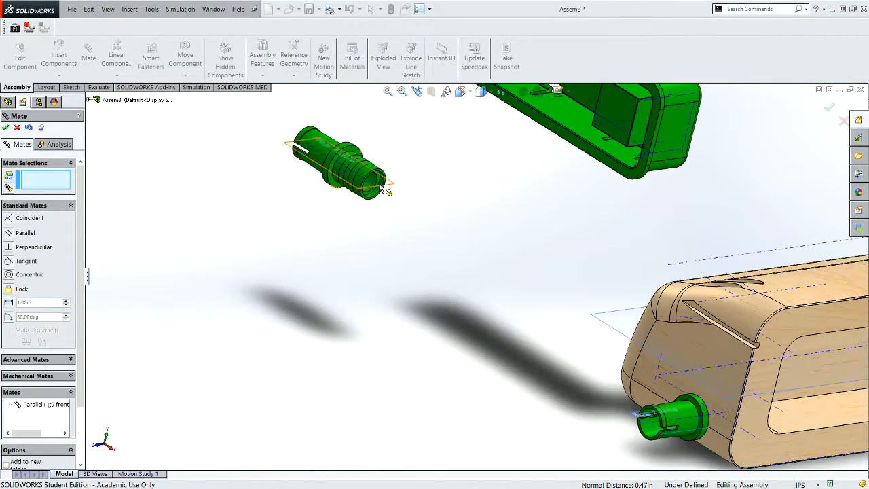
pyautogui.scroll(-3, 379, 199)
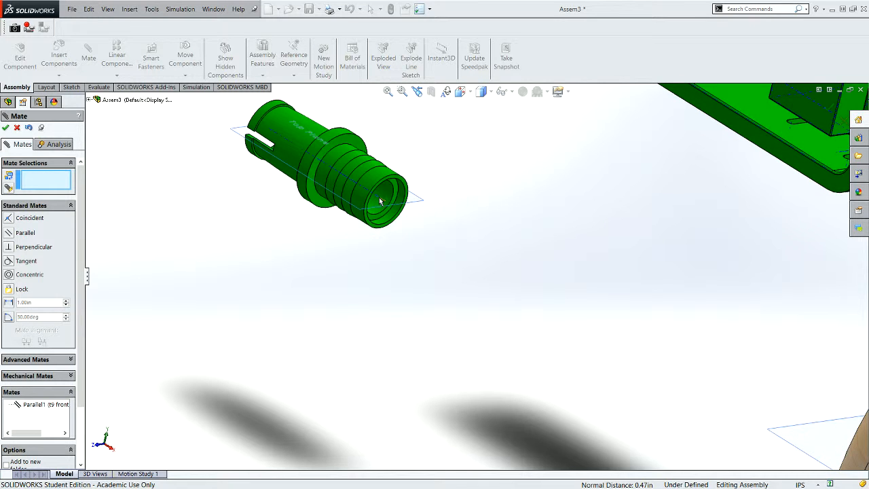
pyautogui.click(381, 202)
pyautogui.scroll(2, 423, 224)
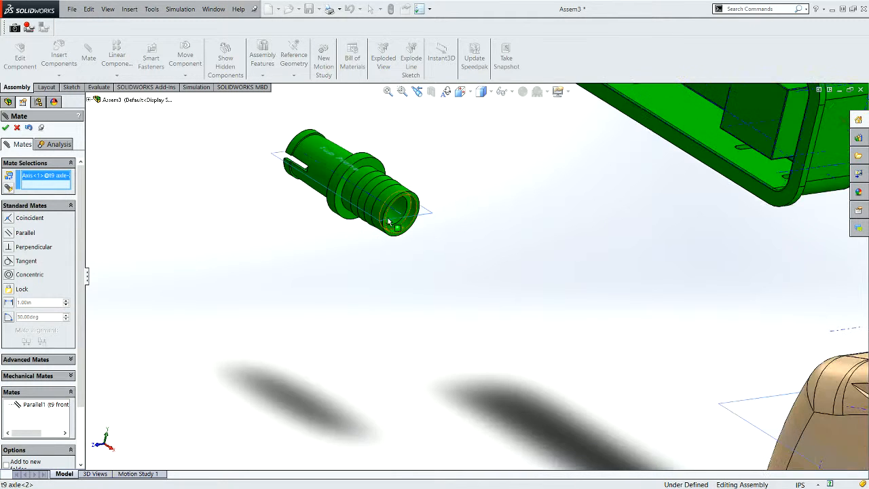
pyautogui.scroll(2, 549, 280)
pyautogui.scroll(-2, 693, 349)
pyautogui.scroll(5, 786, 394)
pyautogui.moveTo(785, 394); pyautogui.dragTo(561, 402, button='middle')
pyautogui.scroll(-5, 487, 393)
pyautogui.moveTo(483, 367); pyautogui.dragTo(534, 373, button='middle')
pyautogui.scroll(-3, 616, 346)
pyautogui.click(639, 307)
pyautogui.scroll(4, 268, 330)
pyautogui.moveTo(282, 320); pyautogui.dragTo(311, 319, button='middle')
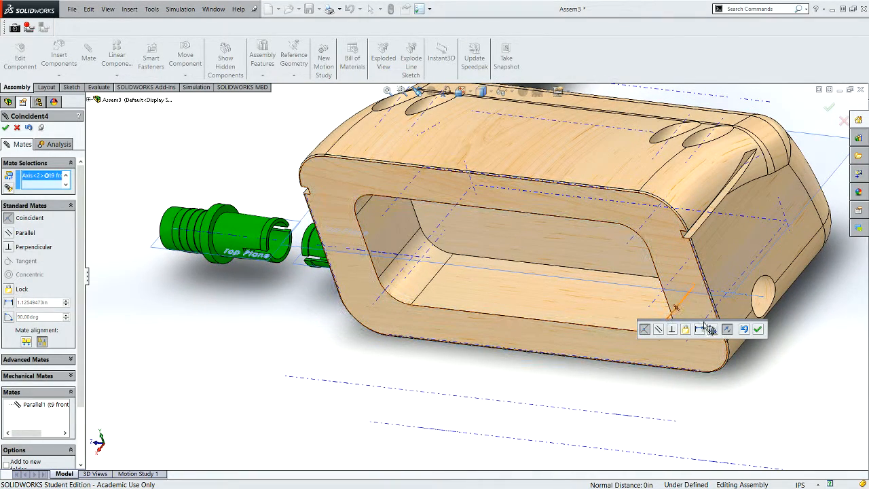
pyautogui.click(757, 330)
pyautogui.moveTo(241, 232); pyautogui.dragTo(836, 338)
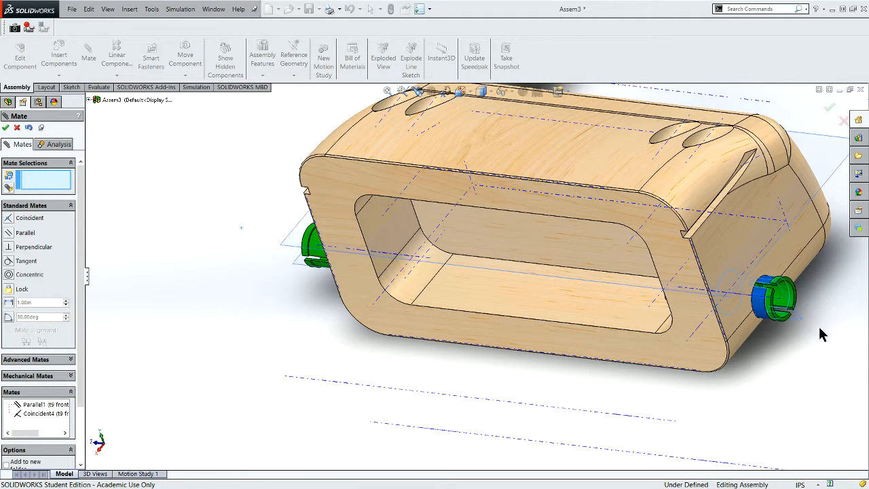
# Add a parallel mate between the second axle's Top Plane and the front block's Front Plane
pyautogui.scroll(-5, 835, 338)
pyautogui.click(751, 312)
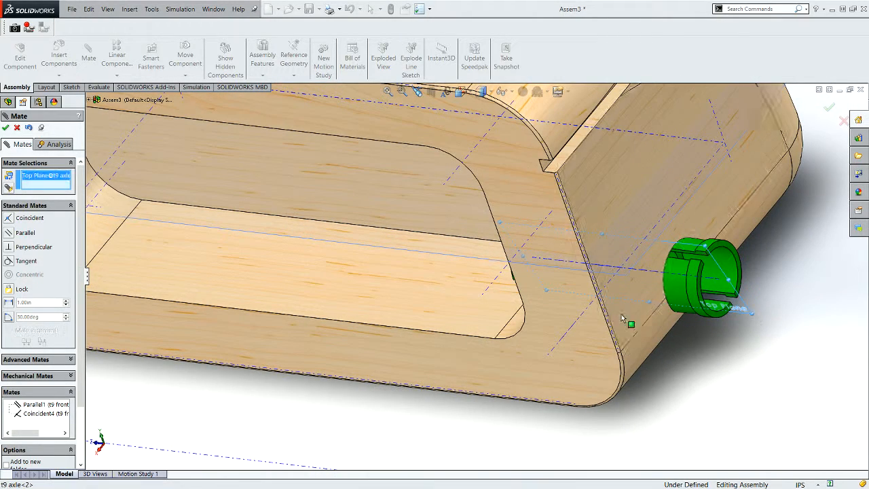
pyautogui.click(720, 167)
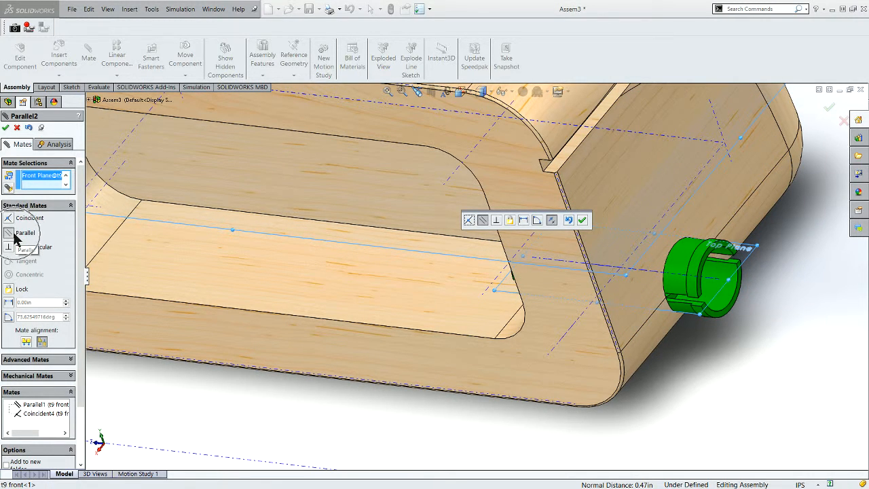
pyautogui.click(5, 127)
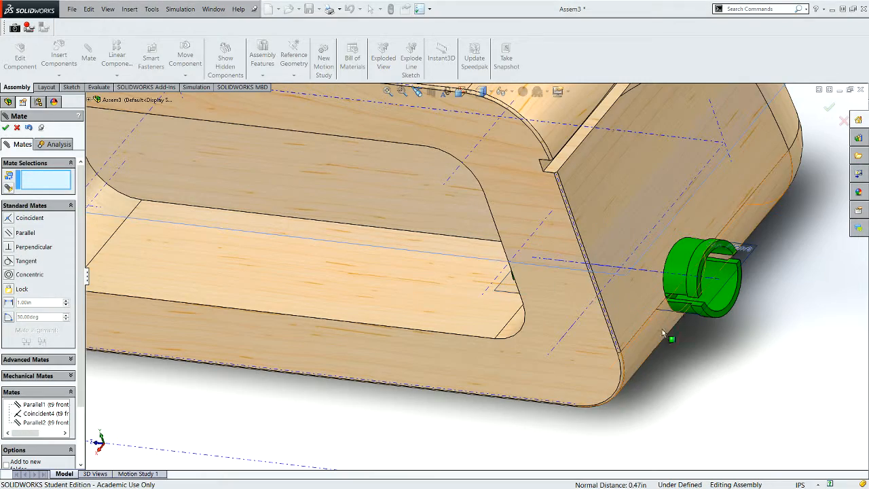
# Add a coincident mate between the second axle collar's ribbed-side face and the front block's flat side face around its hole
pyautogui.moveTo(723, 282); pyautogui.dragTo(759, 410, button='middle')
pyautogui.scroll(-4, 706, 333)
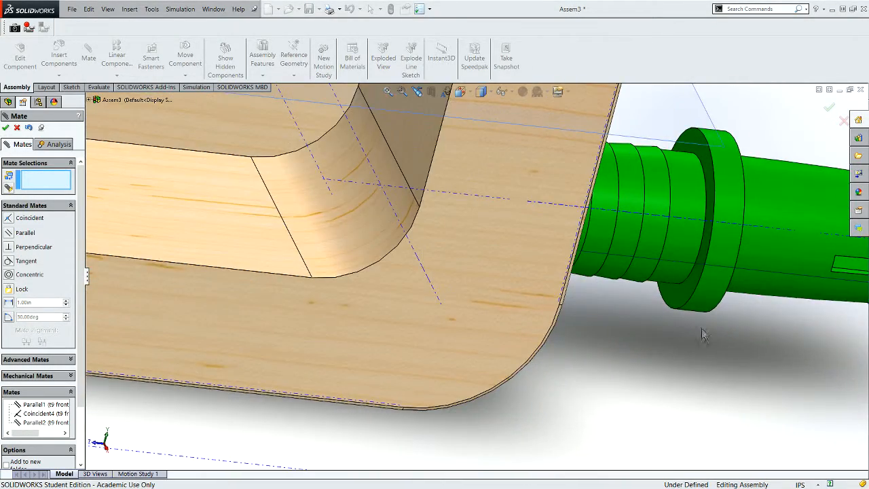
pyautogui.click(676, 301)
pyautogui.scroll(3, 685, 353)
pyautogui.moveTo(685, 353); pyautogui.dragTo(525, 280, button='middle')
pyautogui.click(496, 268)
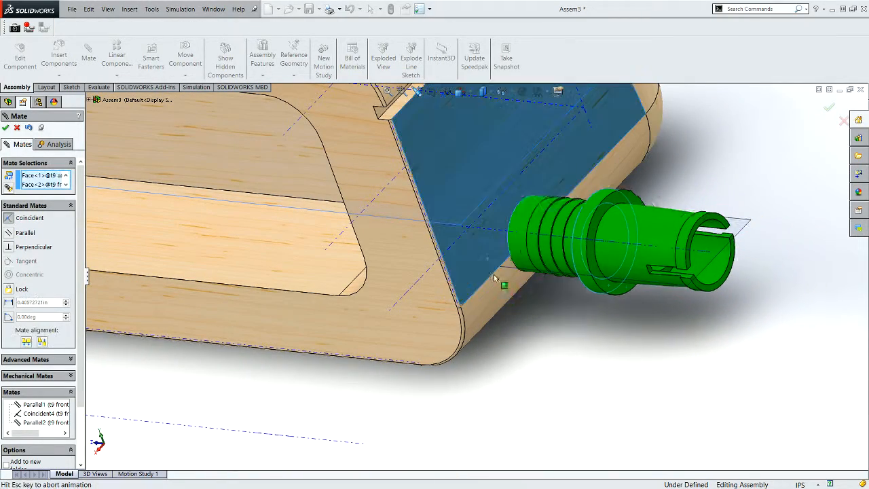
pyautogui.click(780, 236)
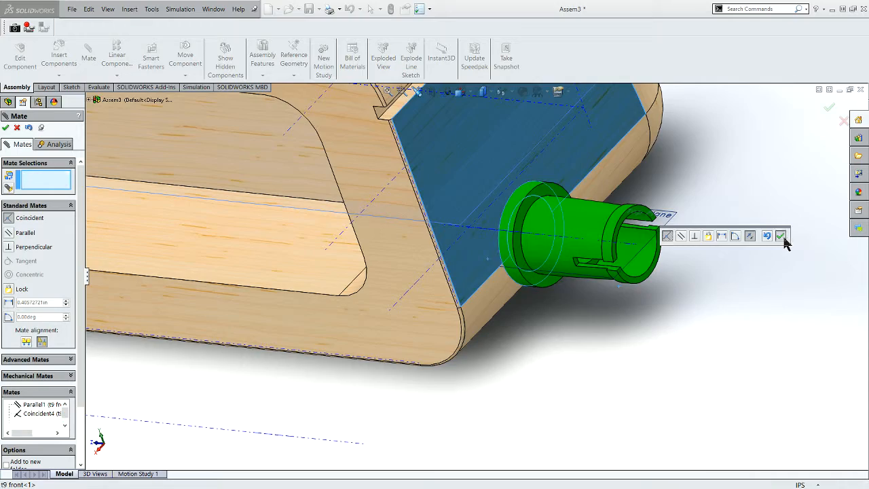
# Finish mating the axles and turn off the display of temporary axes
pyautogui.moveTo(518, 330); pyautogui.dragTo(548, 310, button='middle')
pyautogui.scroll(3, 477, 284)
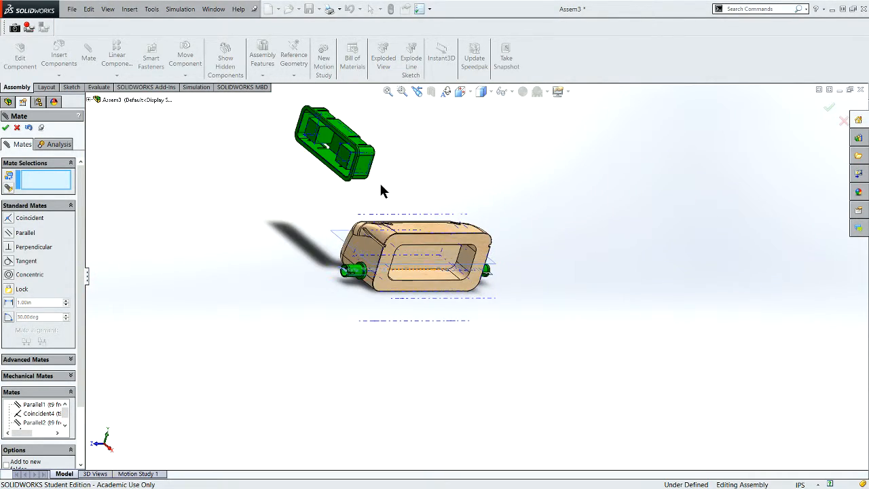
pyautogui.scroll(-5, 381, 191)
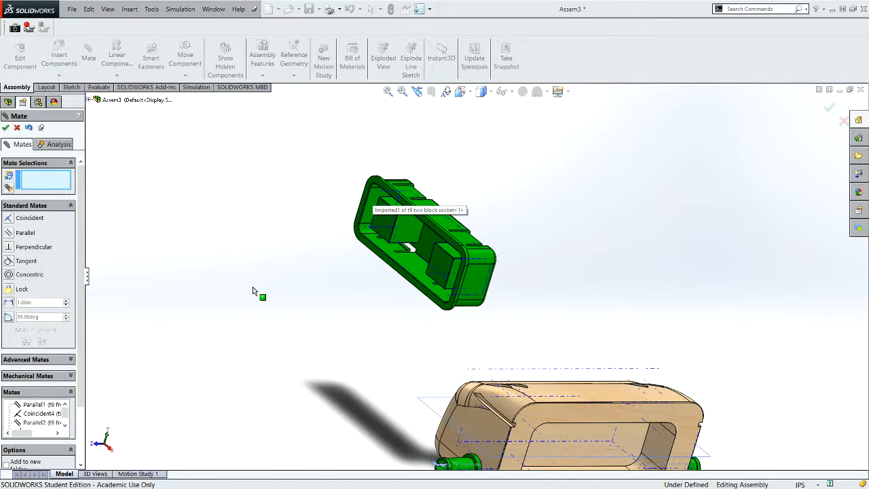
pyautogui.click(17, 128)
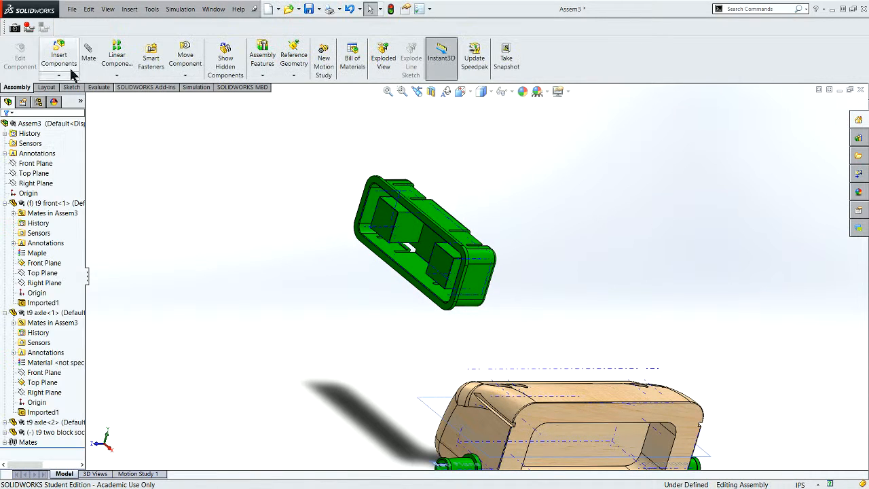
pyautogui.click(108, 9)
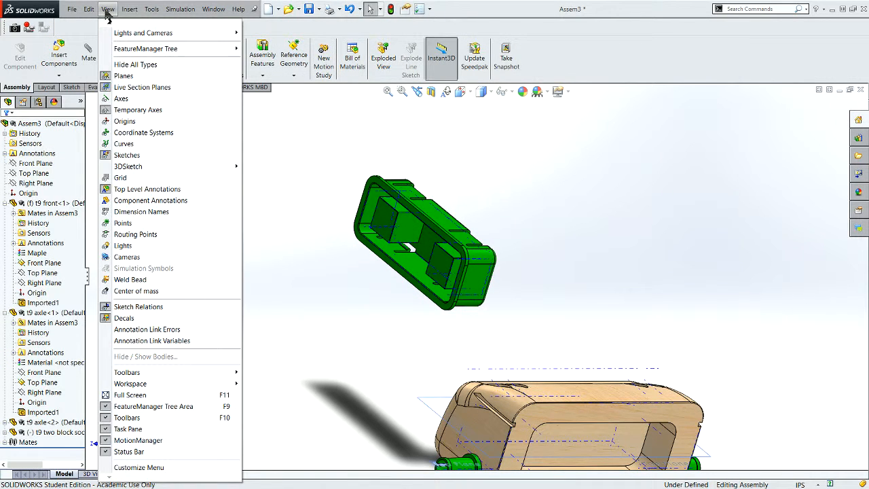
pyautogui.click(109, 111)
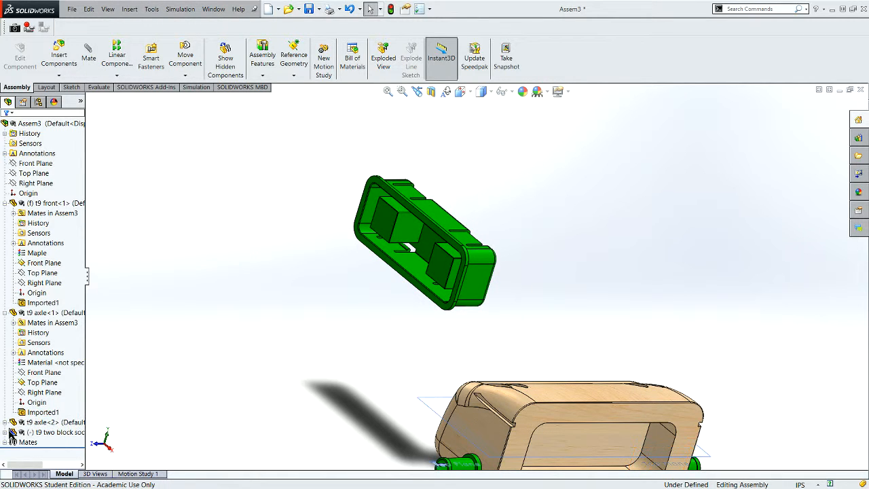
# Show the Front, Top and Right Planes of the t9 two block socket
pyautogui.click(5, 432)
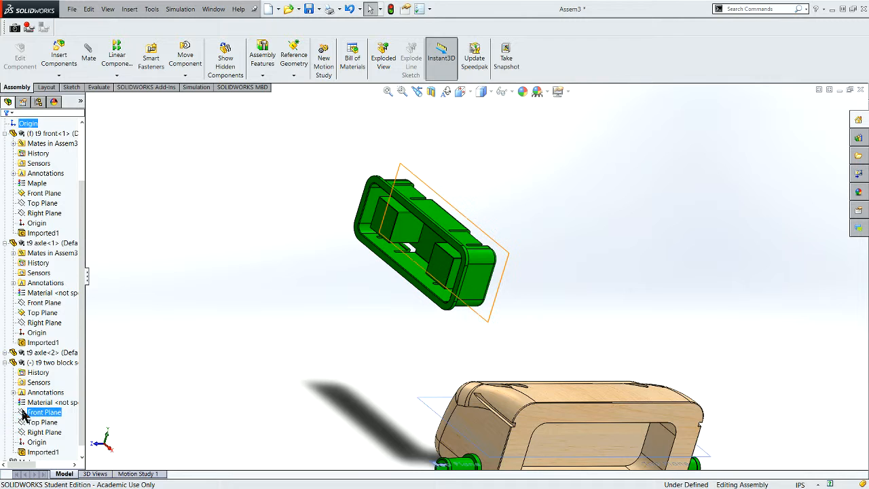
pyautogui.click(24, 412)
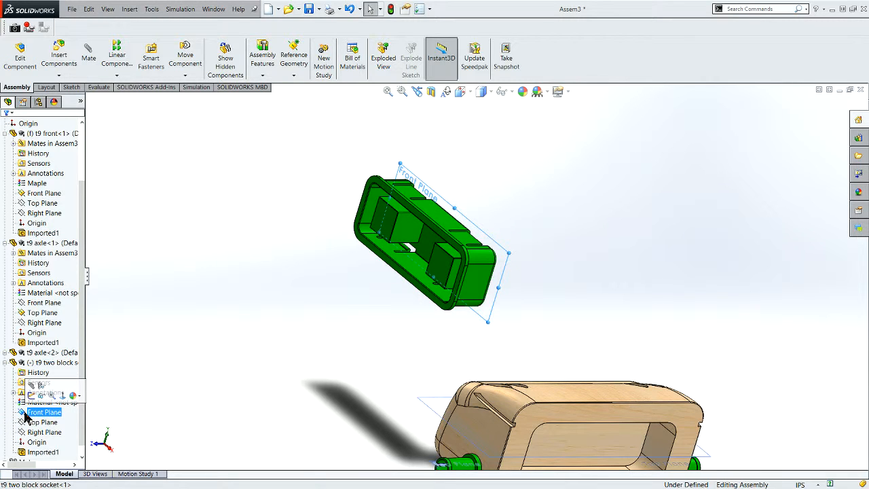
pyautogui.keyDown('ctrl'); pyautogui.click(39, 422); pyautogui.keyUp('ctrl')
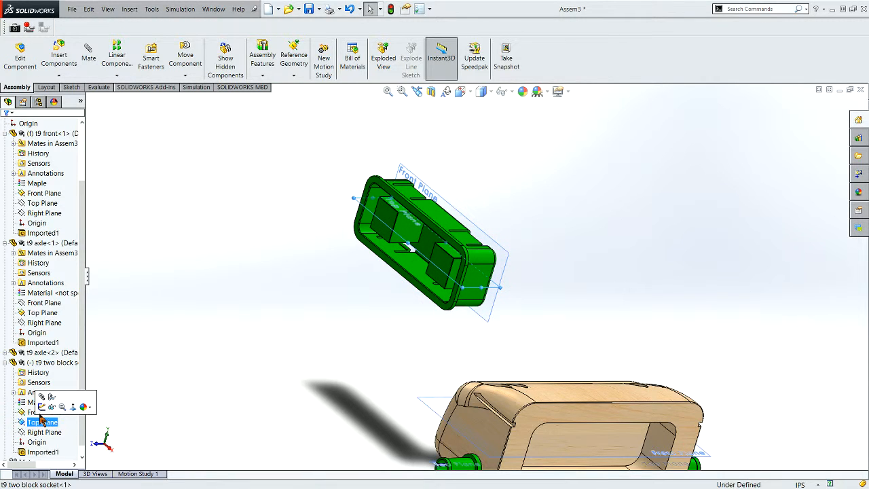
pyautogui.click(43, 432)
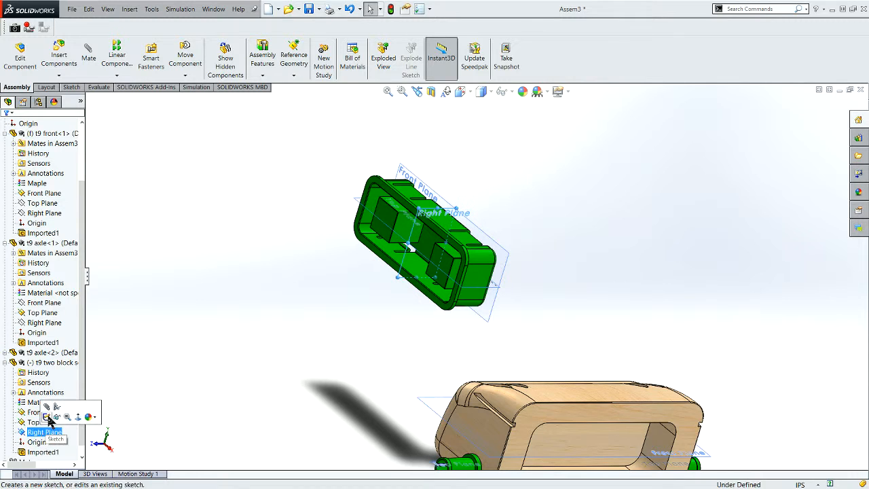
pyautogui.scroll(4, 410, 321)
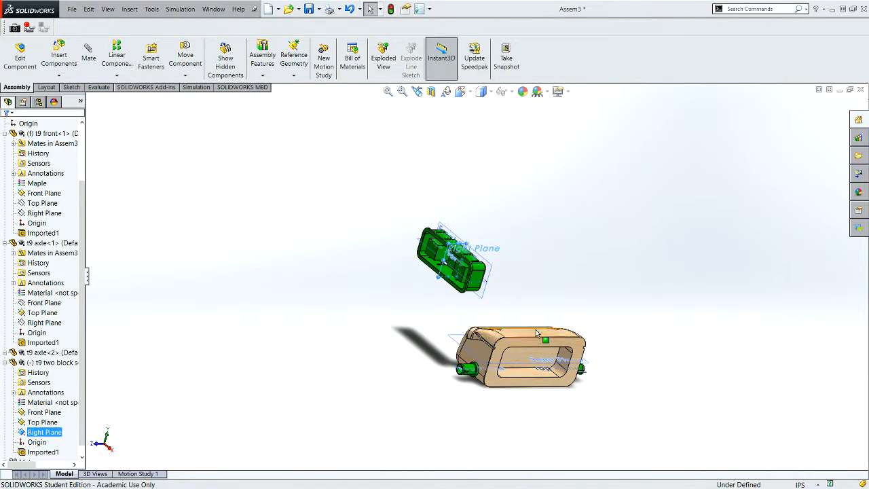
# Show the Top Plane and Right Plane of the t9 front block
pyautogui.click(4, 243)
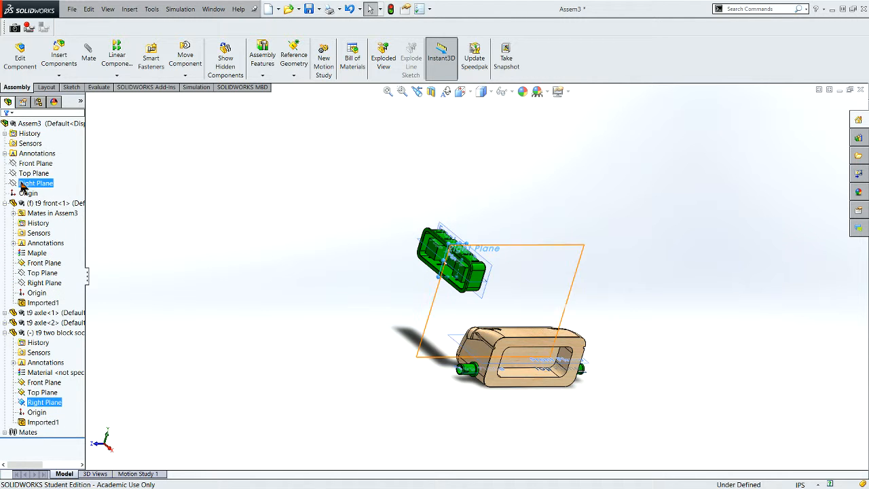
pyautogui.keyDown('ctrl'); pyautogui.click(37, 274); pyautogui.keyUp('ctrl')
pyautogui.rightClick(37, 275)
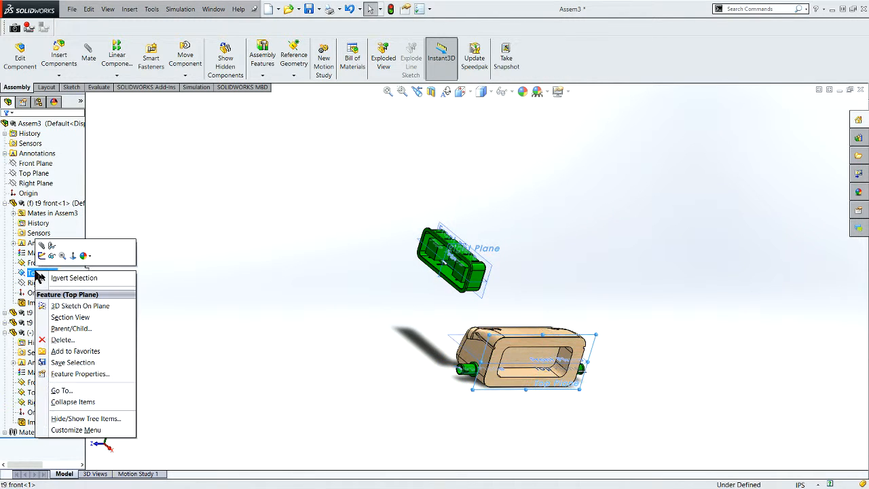
pyautogui.click(36, 283)
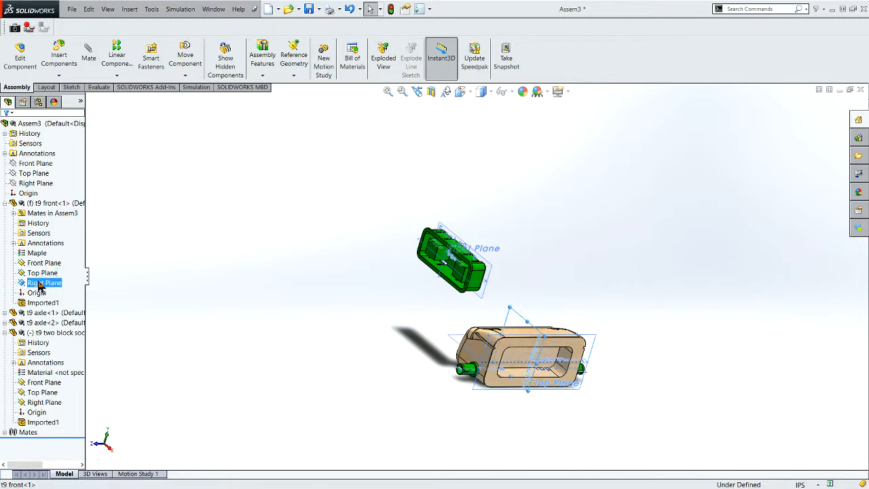
pyautogui.rightClick(41, 284)
pyautogui.click(66, 272)
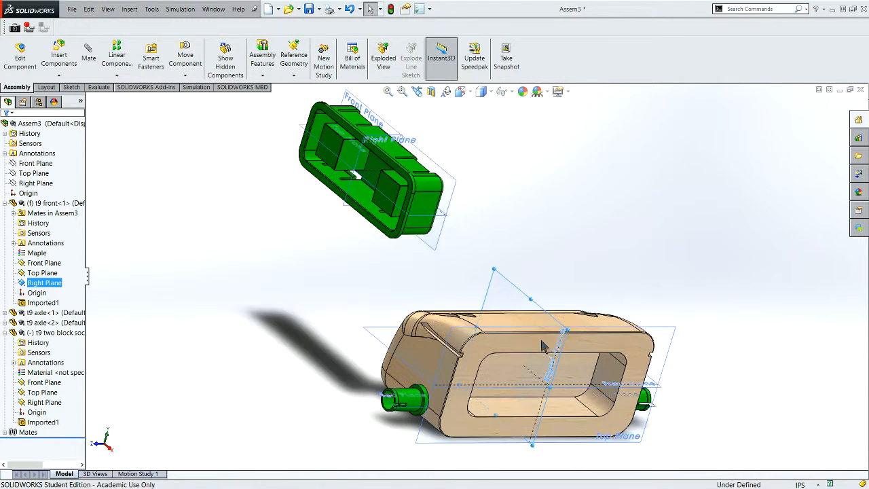
# Add a coincident mate between the two block socket's Right Plane and the front block's Right Plane
pyautogui.moveTo(546, 291)
pyautogui.mouseDown(button='middle')
pyautogui.moveTo(532, 292)
pyautogui.moveTo(549, 299)
pyautogui.mouseUp(button='middle')
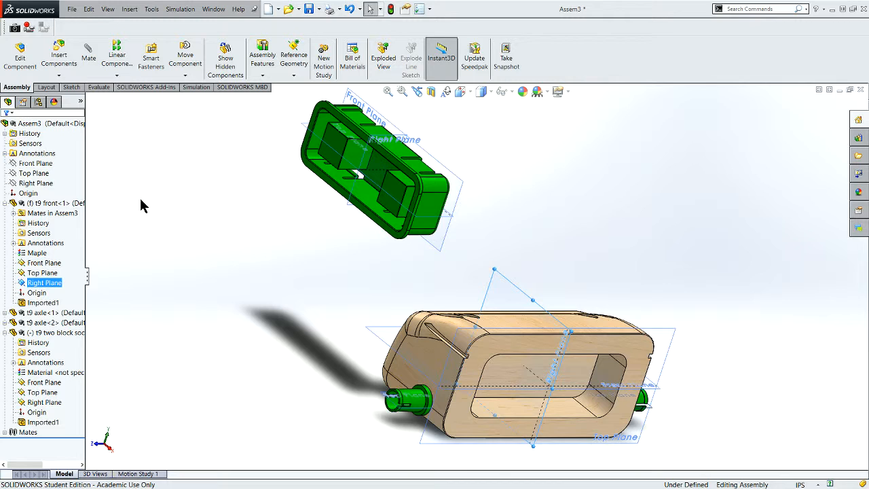
pyautogui.click(88, 54)
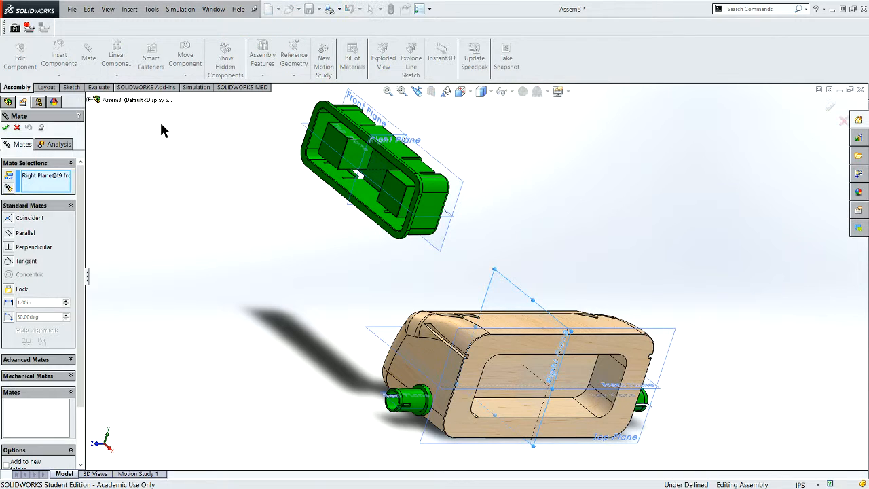
pyautogui.click(372, 141)
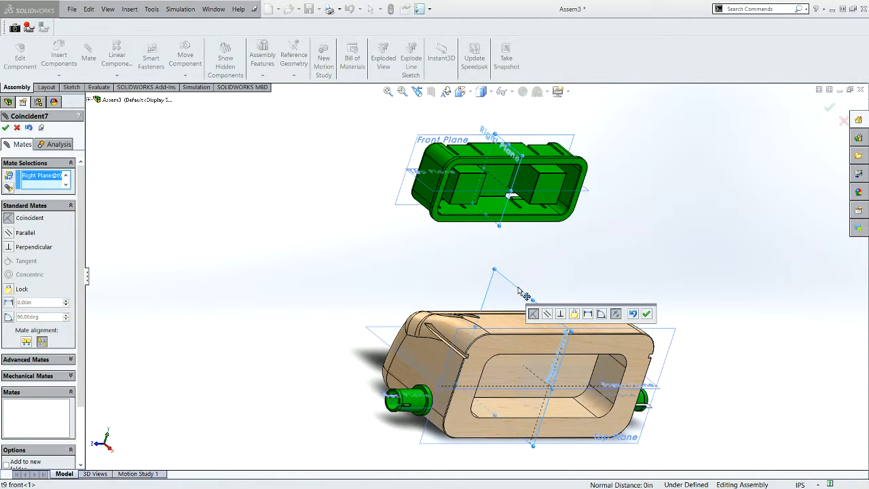
pyautogui.click(525, 292)
pyautogui.click(524, 293)
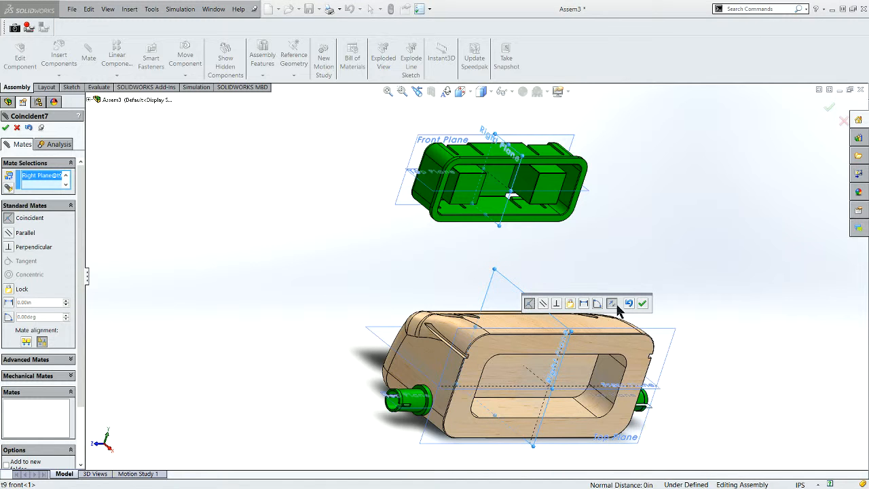
pyautogui.click(643, 305)
# Move the two block socket down and out in front of the front block's rectangular opening
pyautogui.scroll(3, 479, 238)
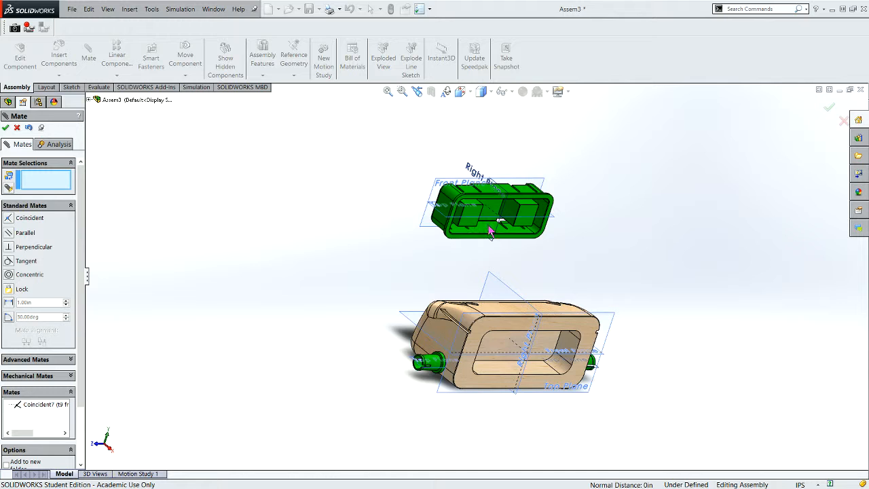
pyautogui.moveTo(503, 220); pyautogui.dragTo(499, 258, button='middle')
pyautogui.moveTo(487, 201); pyautogui.dragTo(490, 359)
pyautogui.moveTo(493, 360); pyautogui.dragTo(546, 353, button='middle')
pyautogui.scroll(-10, 536, 332)
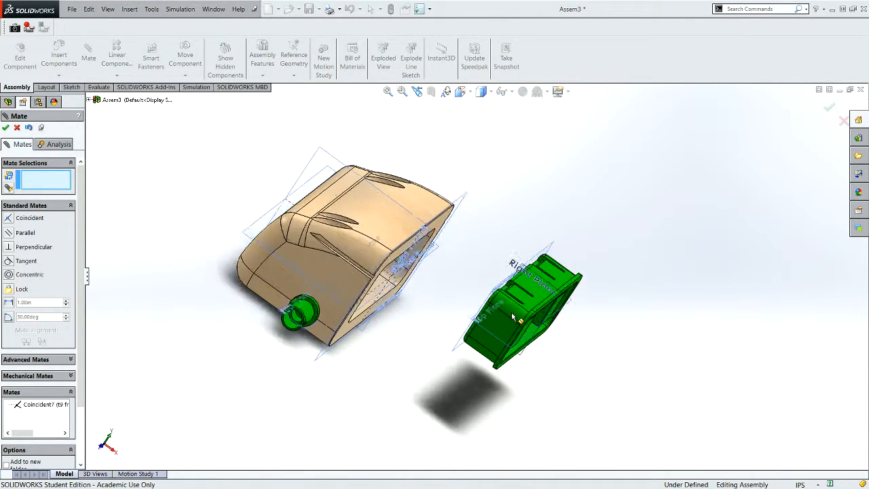
# Add a coincident mate between the two block socket's Top Plane and the front block's Front Plane
pyautogui.scroll(-3, 504, 297)
pyautogui.scroll(4, 371, 303)
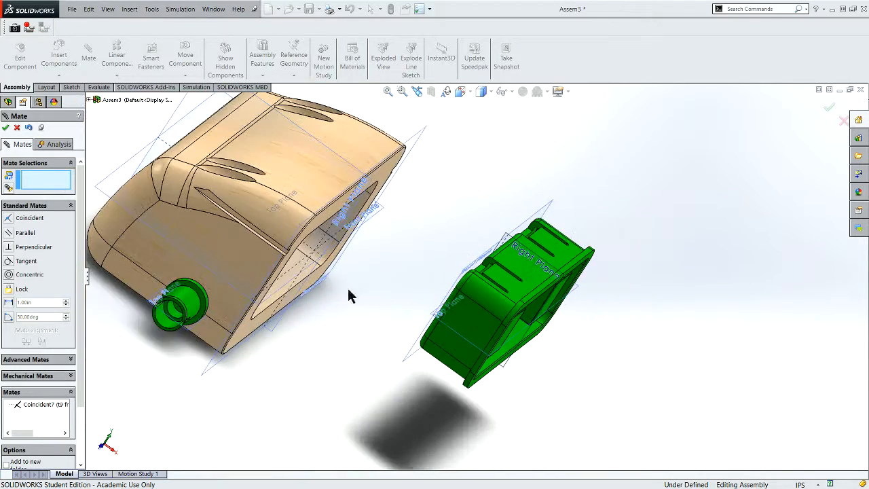
pyautogui.scroll(2, 510, 347)
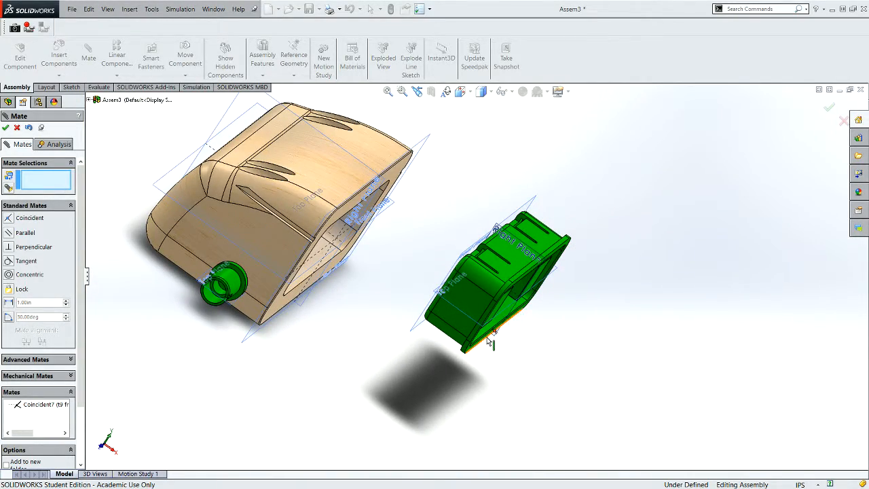
pyautogui.moveTo(489, 342); pyautogui.dragTo(476, 313, button='middle')
pyautogui.scroll(-3, 502, 318)
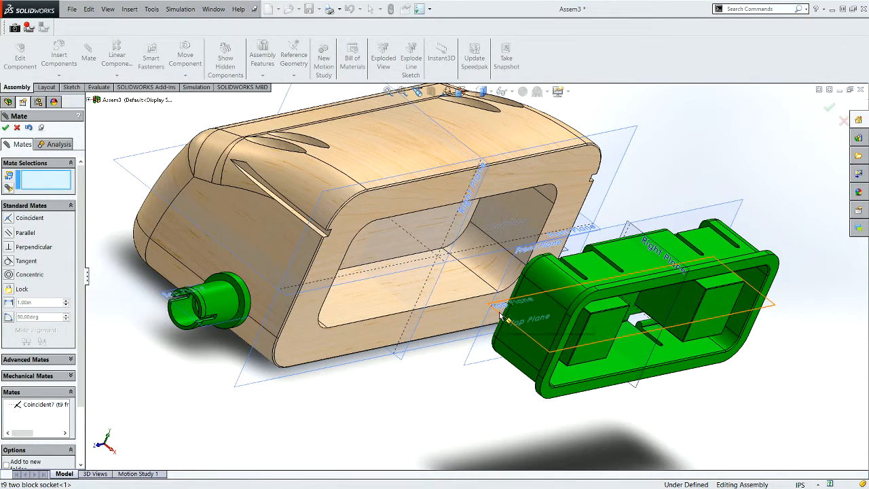
pyautogui.click(502, 318)
pyautogui.scroll(2, 482, 272)
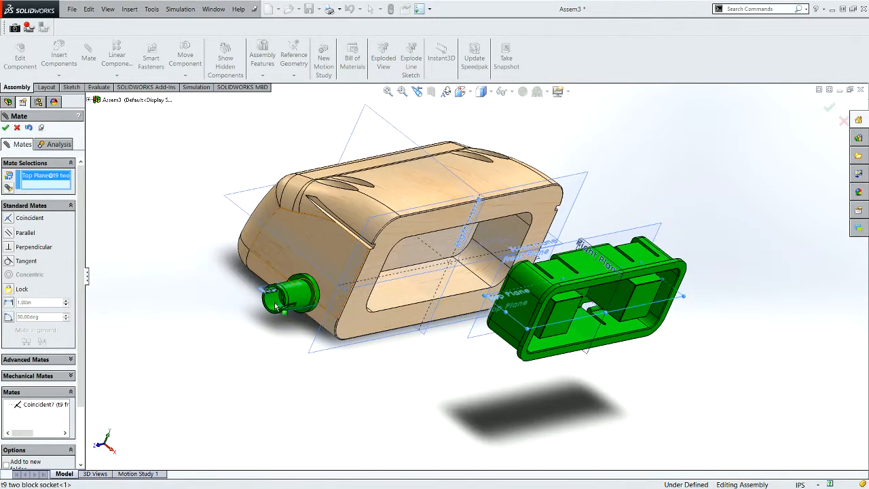
pyautogui.click(243, 216)
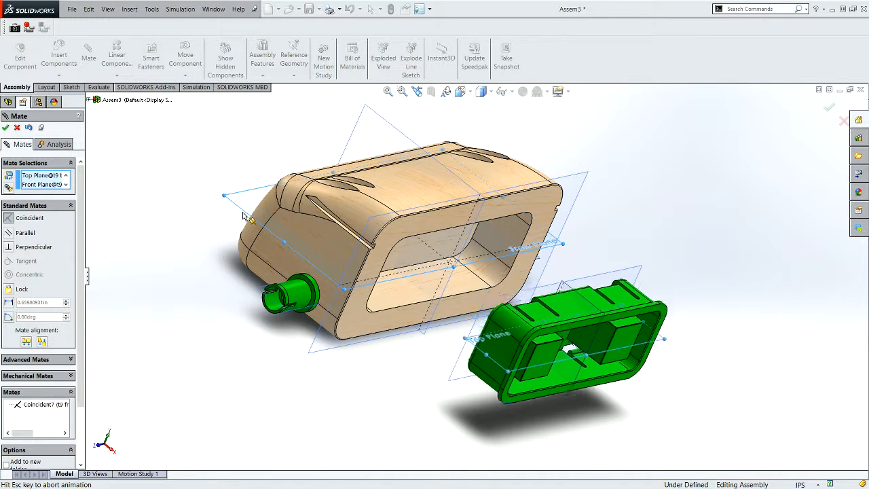
pyautogui.click(6, 128)
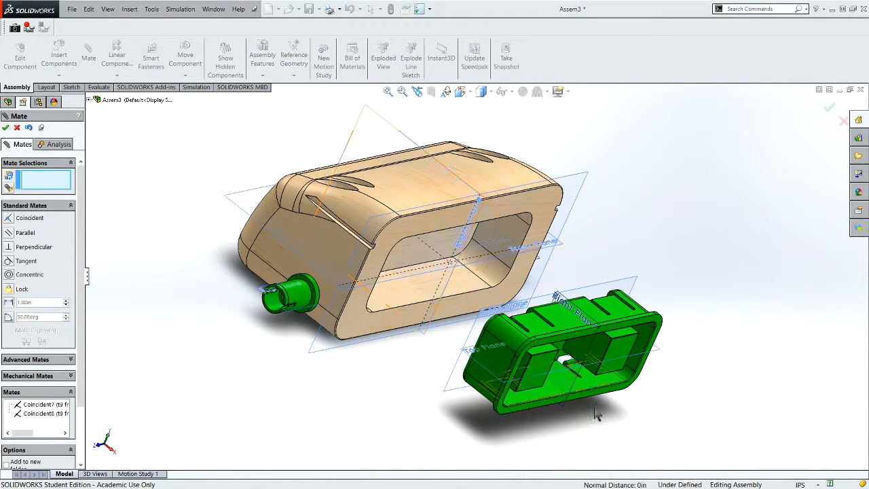
# Mate the socket's outer rim face coincident with the front block's flat face around the opening, and finish mating
pyautogui.scroll(2, 599, 387)
pyautogui.moveTo(594, 358); pyautogui.dragTo(563, 333, button='middle')
pyautogui.scroll(-3, 543, 343)
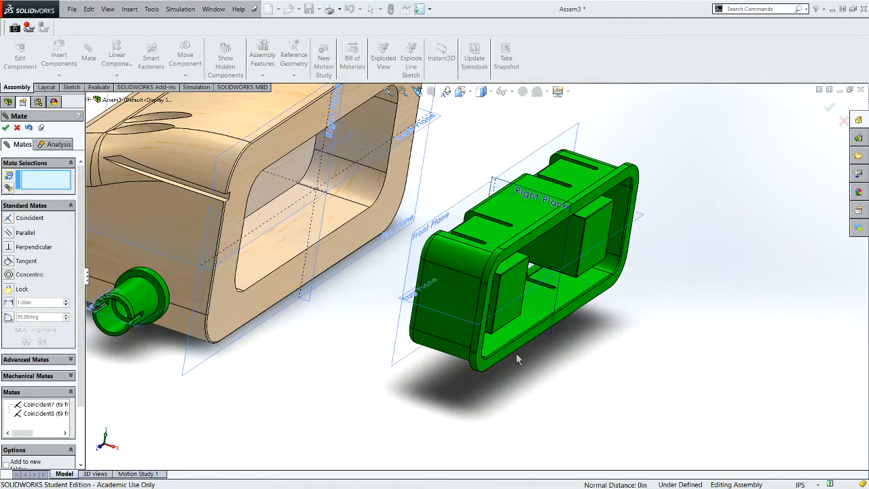
pyautogui.click(504, 350)
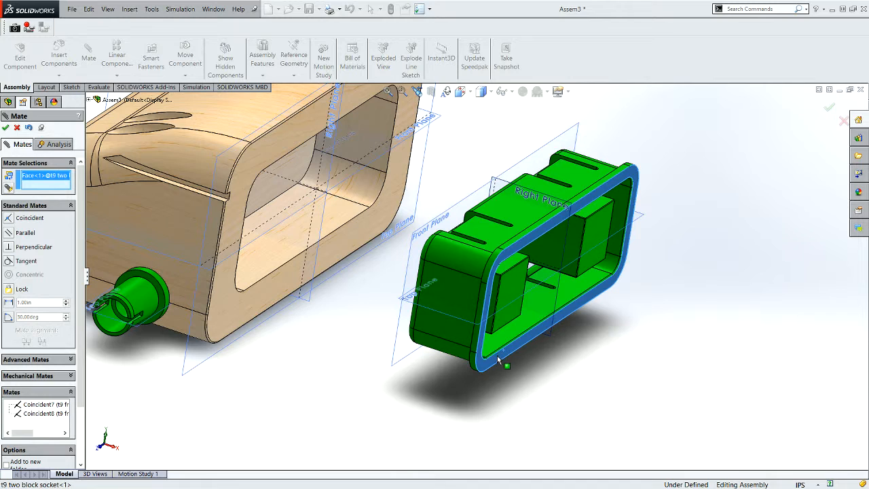
pyautogui.click(221, 297)
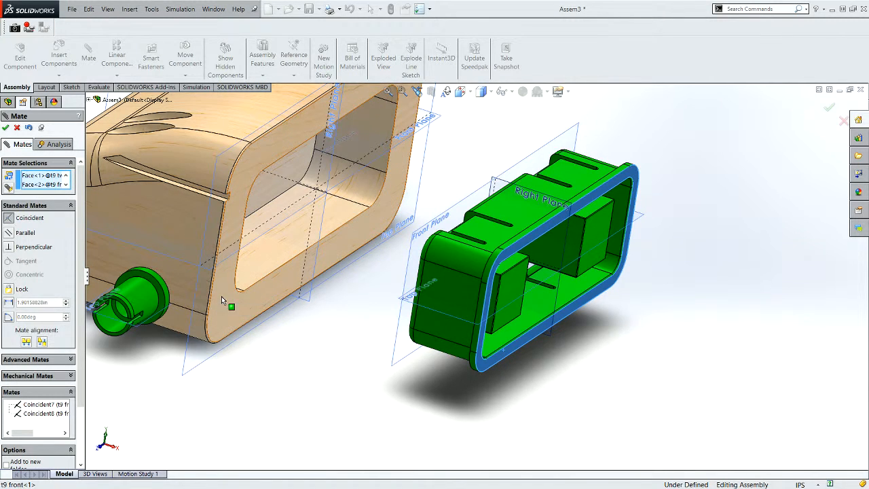
pyautogui.click(6, 128)
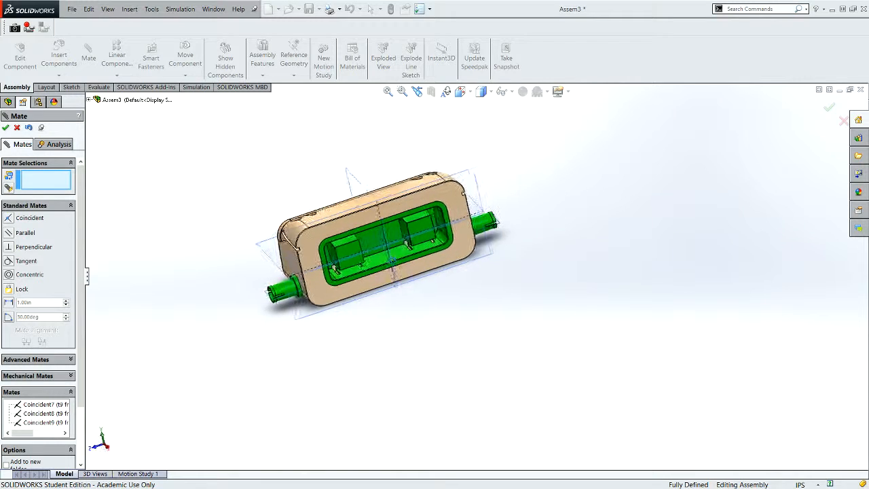
pyautogui.click(17, 129)
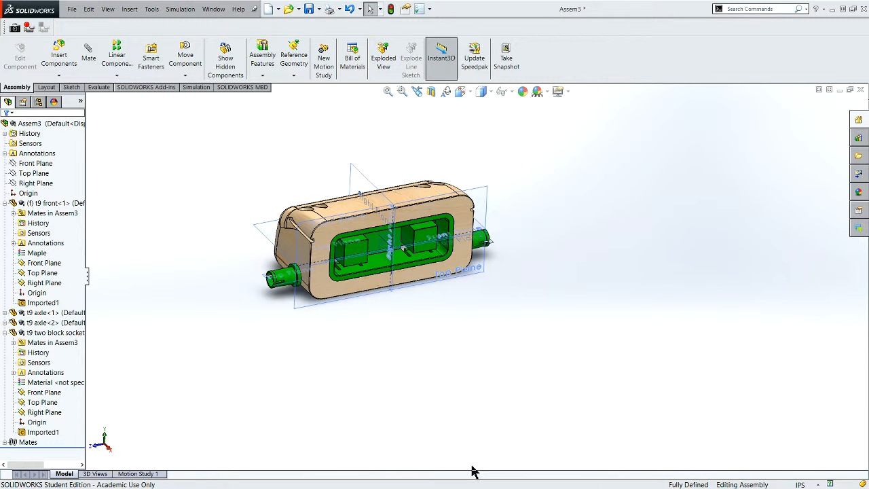
# Turn off the display of planes in the assembly
pyautogui.moveTo(331, 313); pyautogui.dragTo(344, 182, button='middle')
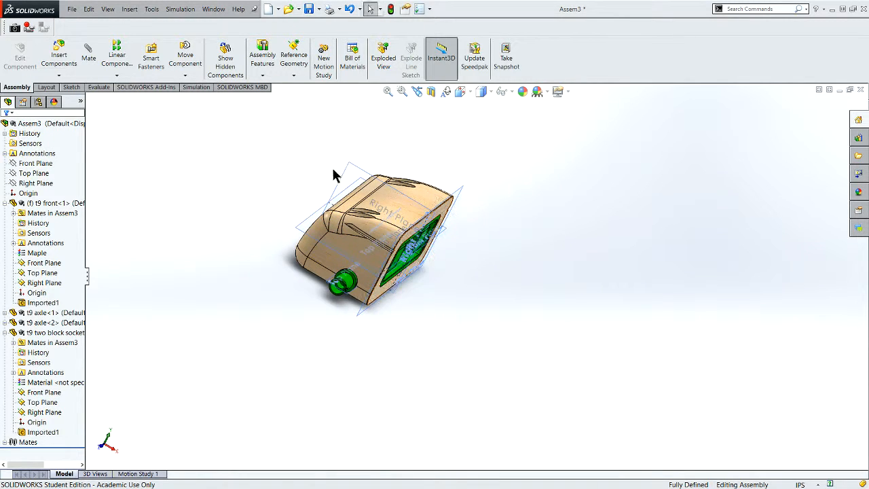
pyautogui.click(109, 9)
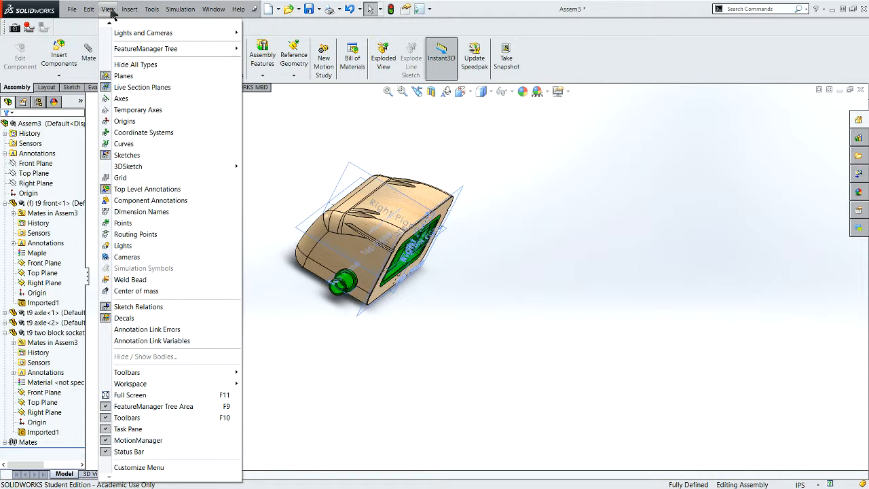
pyautogui.click(119, 81)
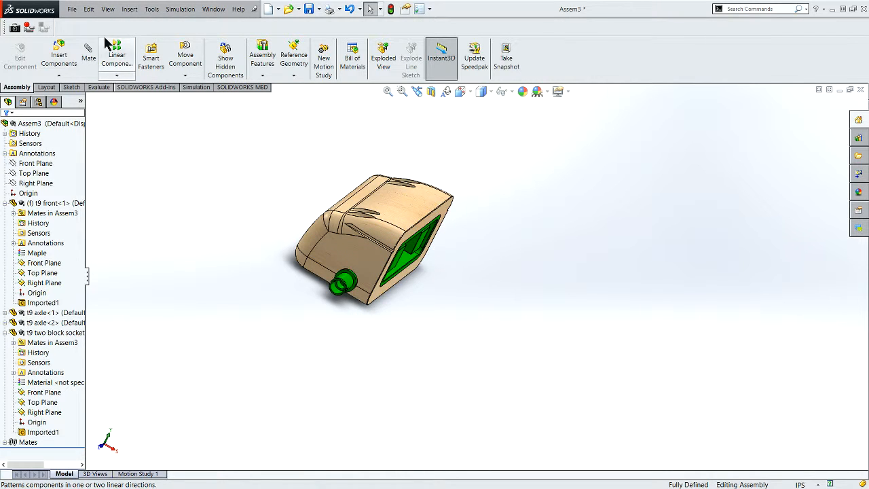
# Save the assembly as subassem2 in the t9 Automoblox folder, replacing the existing file and saving all modified components
pyautogui.scroll(2, 360, 273)
pyautogui.moveTo(542, 297); pyautogui.dragTo(508, 262, button='middle')
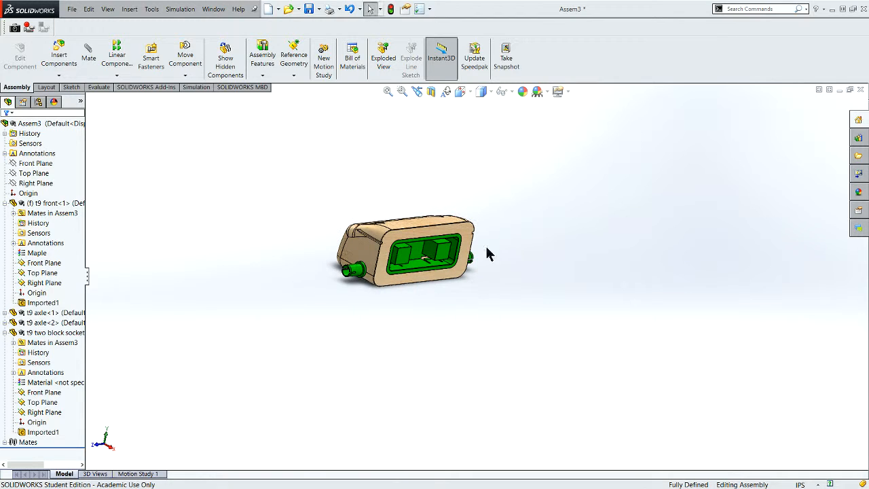
pyautogui.click(71, 9)
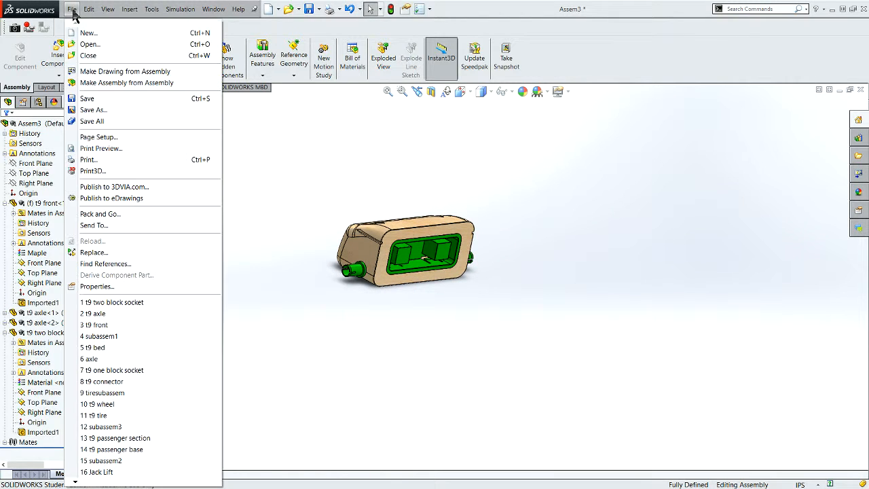
pyautogui.click(104, 109)
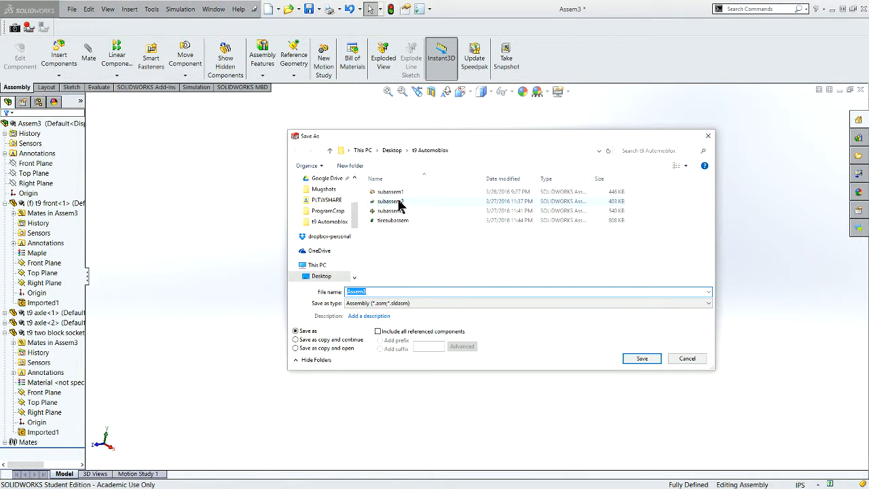
pyautogui.click(406, 202)
pyautogui.click(641, 358)
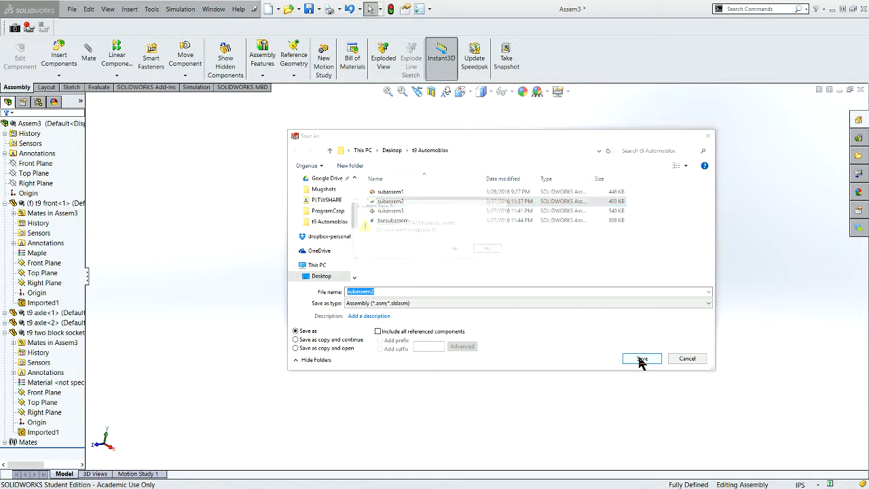
pyautogui.click(453, 249)
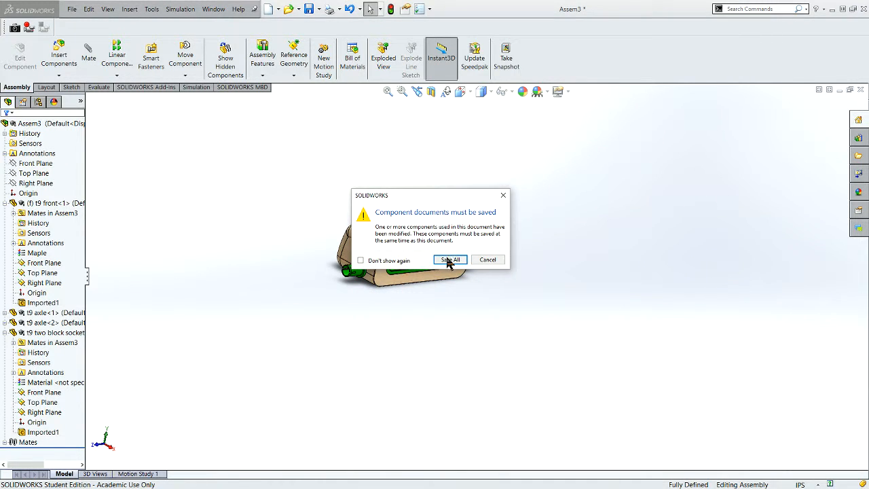
pyautogui.click(447, 259)
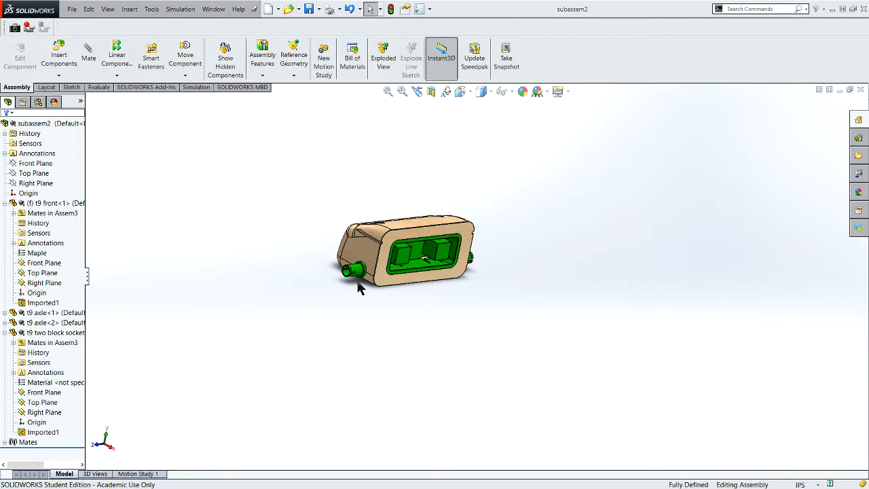
pyautogui.scroll(-3, 357, 280)
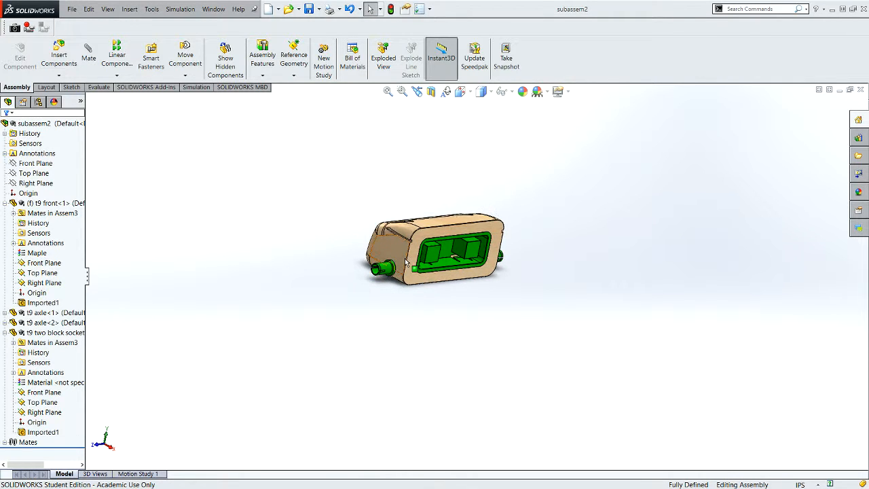
pyautogui.scroll(-3, 406, 264)
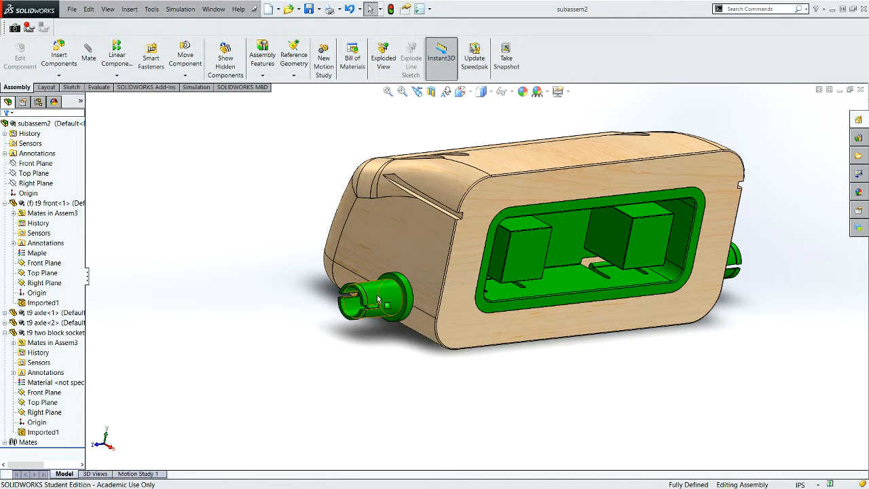
pyautogui.moveTo(392, 271)
pyautogui.mouseDown(button='middle')
pyautogui.moveTo(332, 242)
pyautogui.moveTo(391, 258)
pyautogui.mouseUp(button='middle')
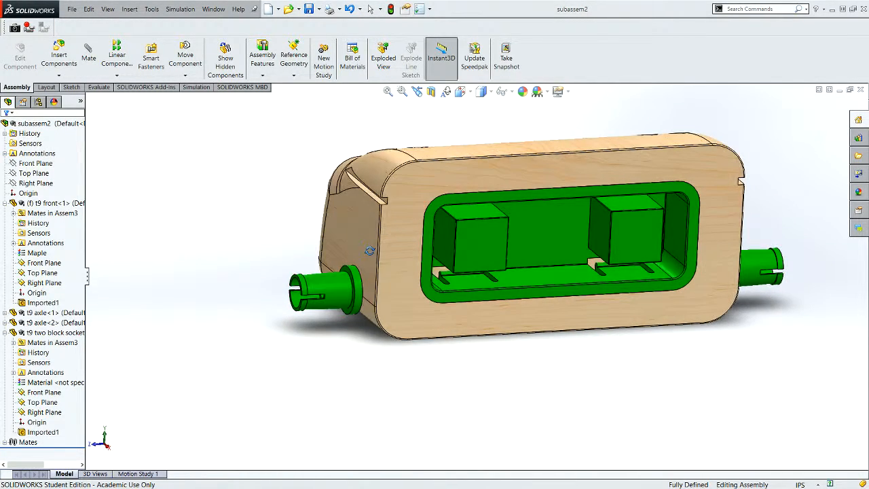